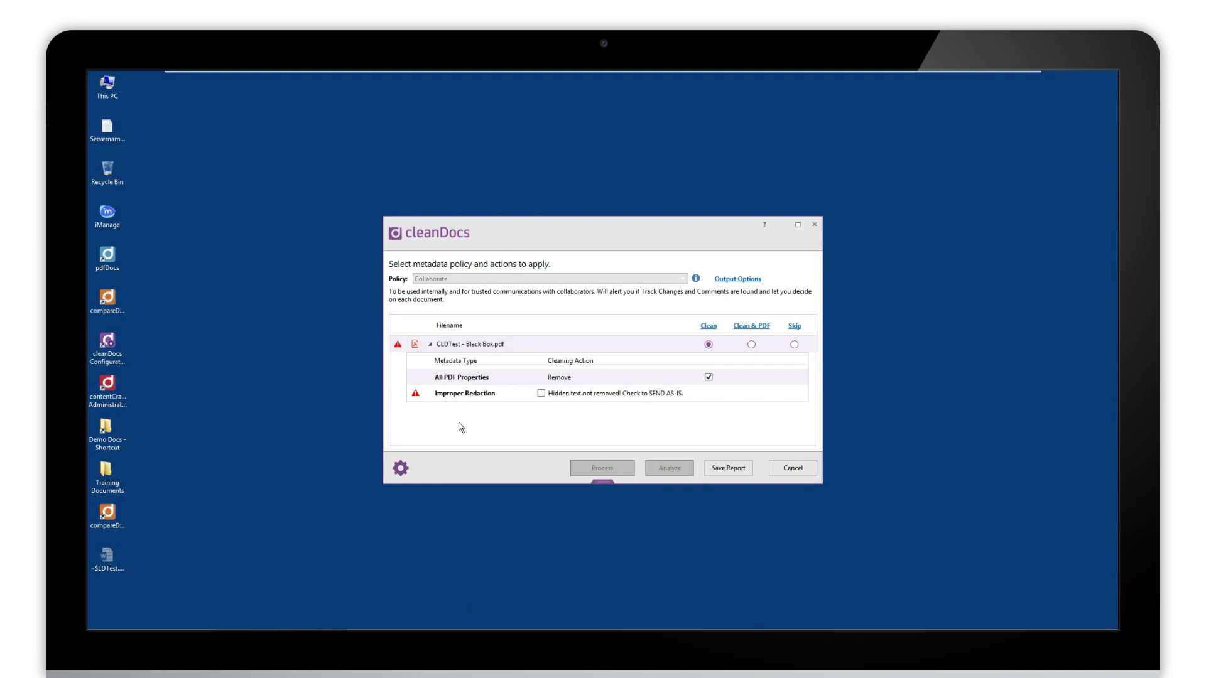
- Tick, then untick, 'Send as-is' for the Improper Redaction warning on CLDTest - Black Box.pdf
mouse_move(493, 399)
click(540, 394)
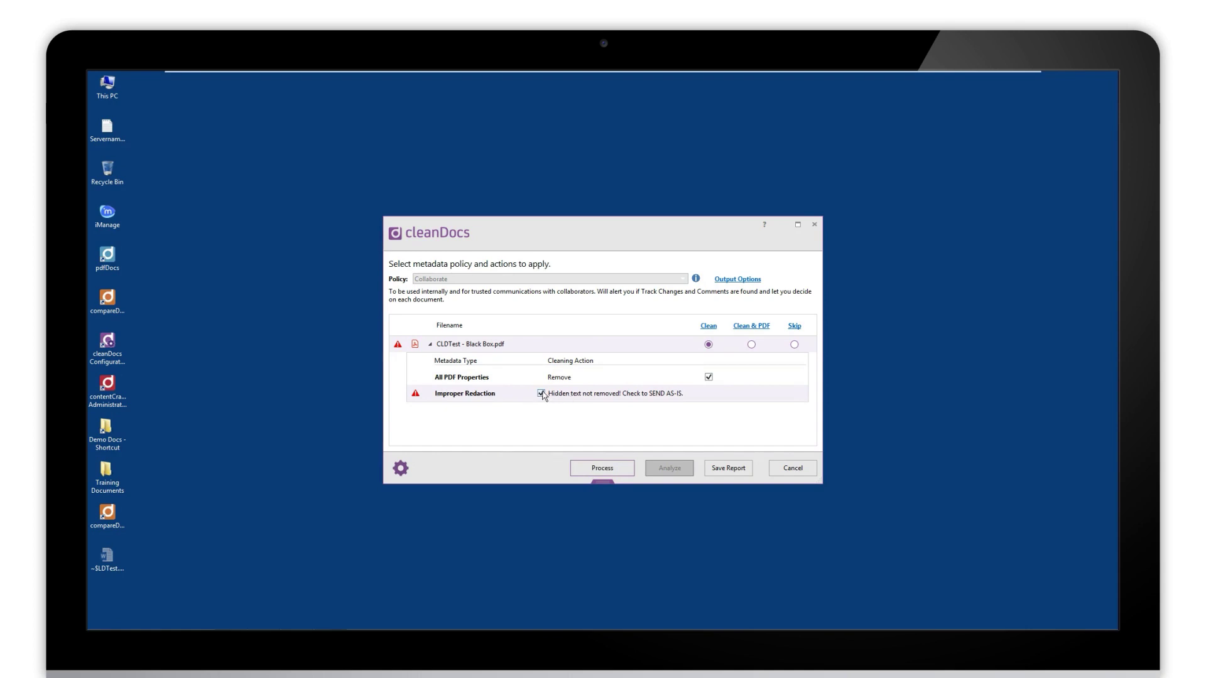
click(541, 394)
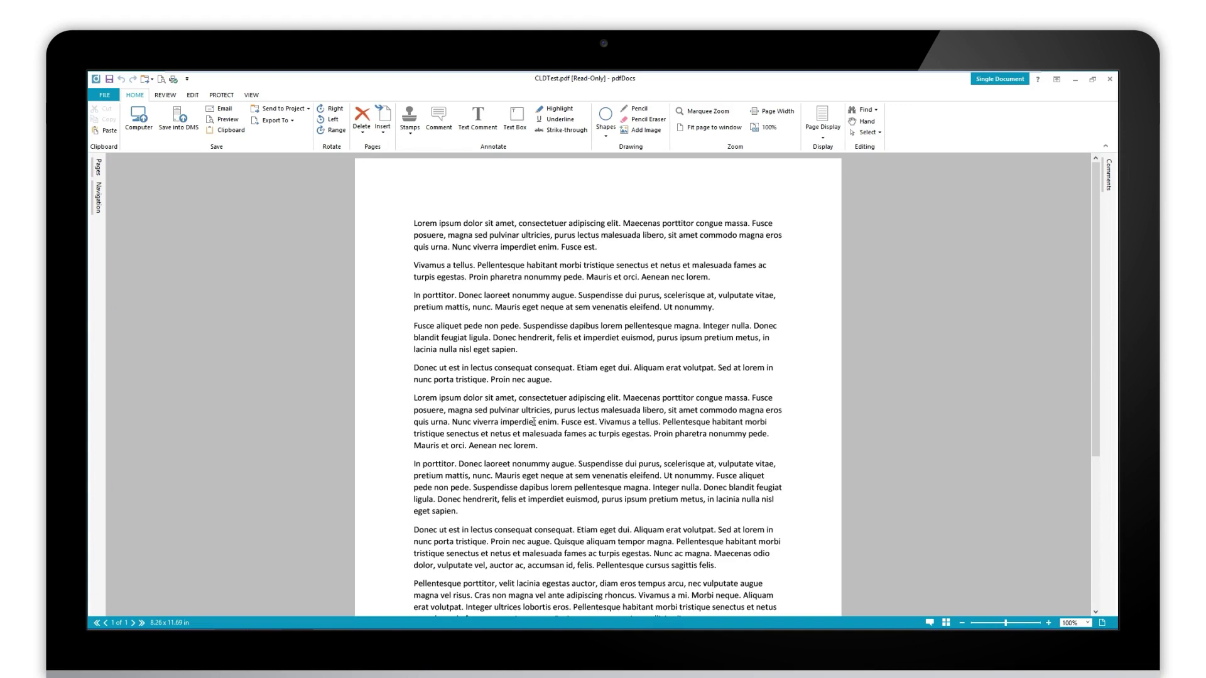
- Check the PROTECT features, then pick the Rectangle shape from HOME's Drawing group
click(221, 95)
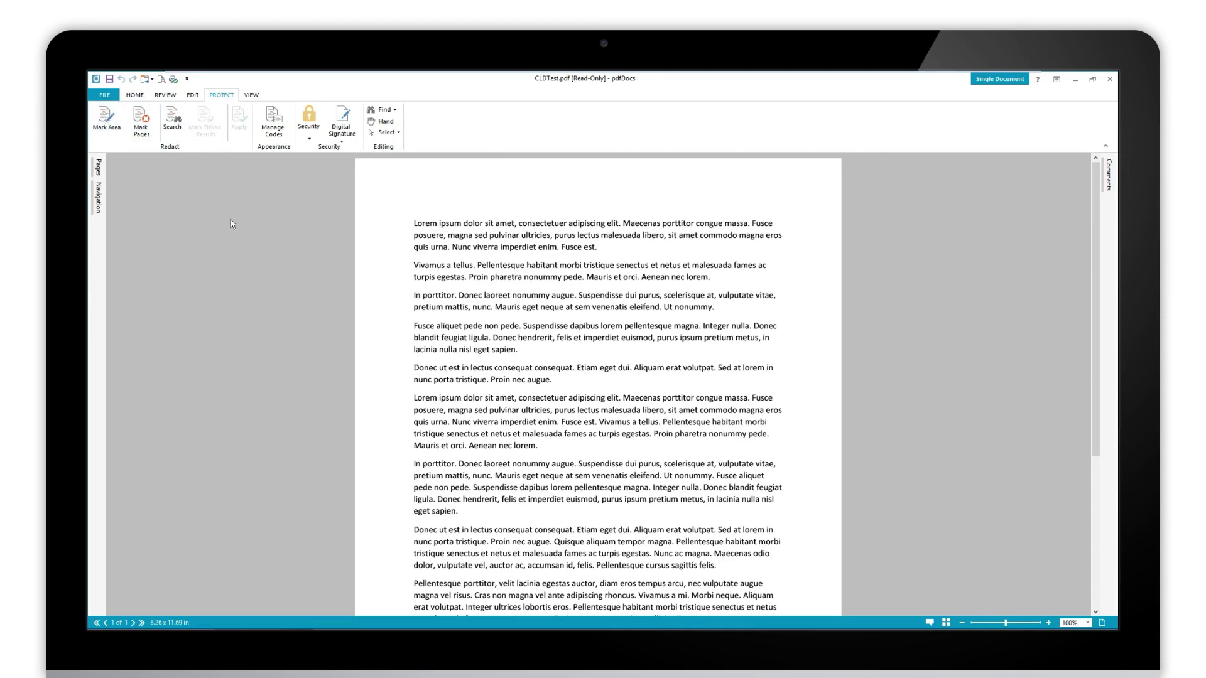
click(135, 95)
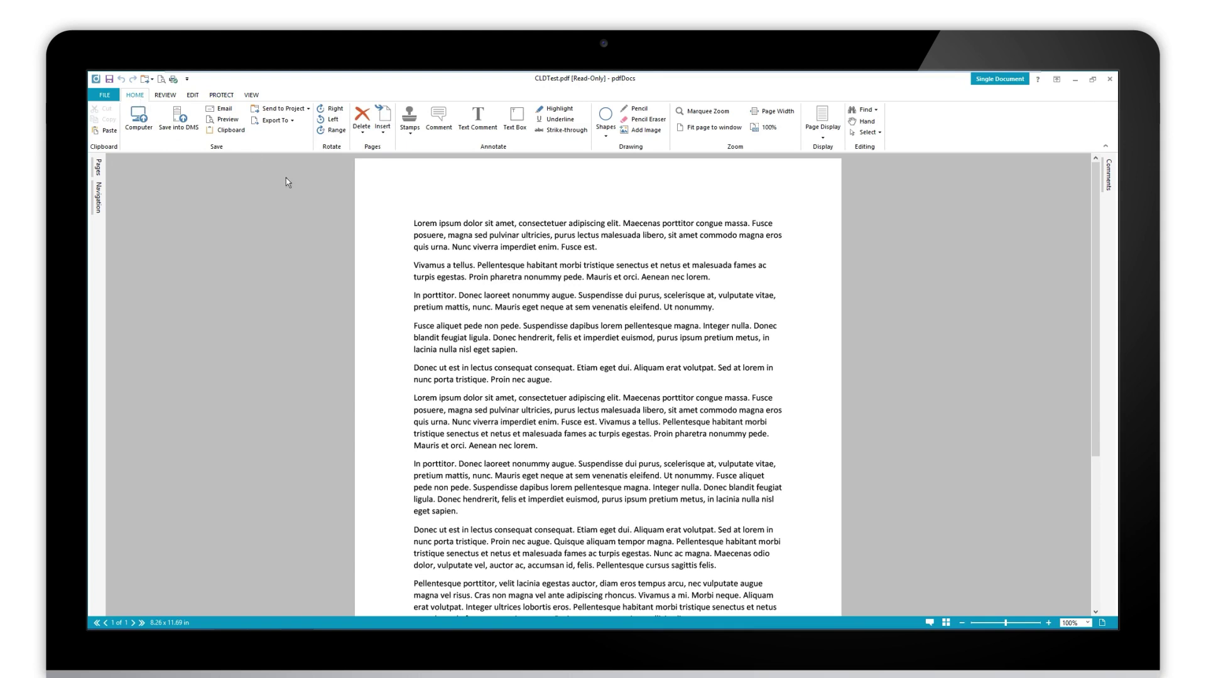
click(607, 133)
click(612, 148)
- Draw a rectangle over paragraphs two and three with black outline and black fill
drag(405, 253, 793, 324)
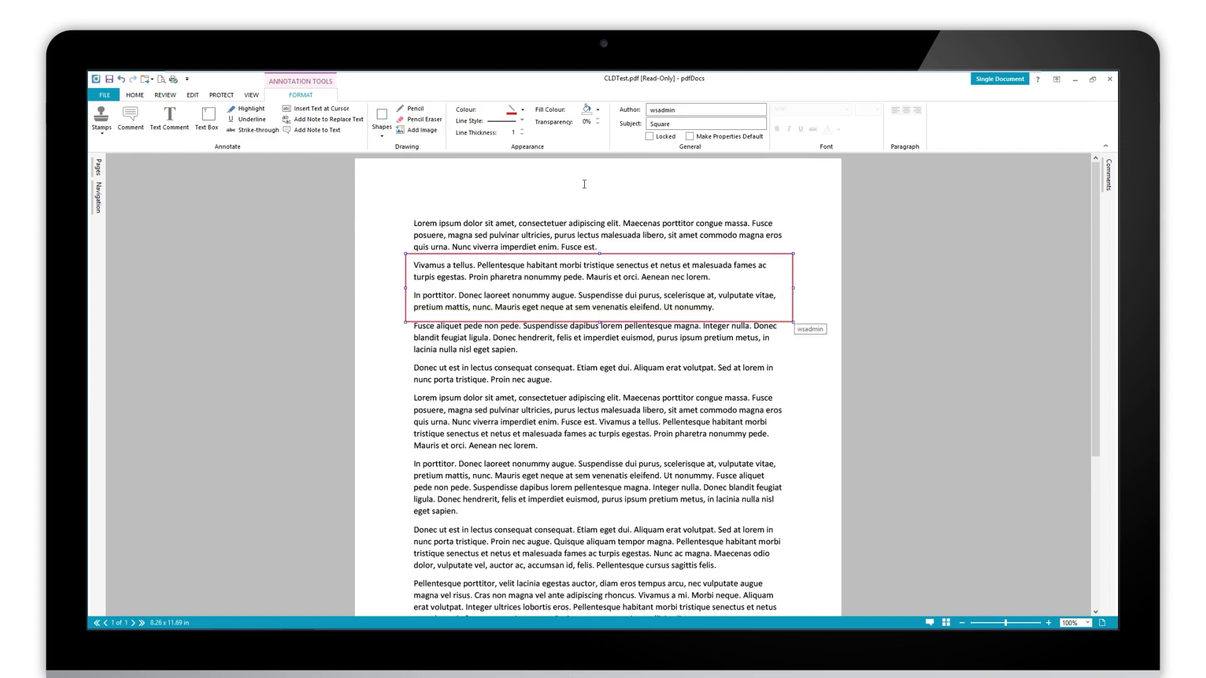
click(523, 110)
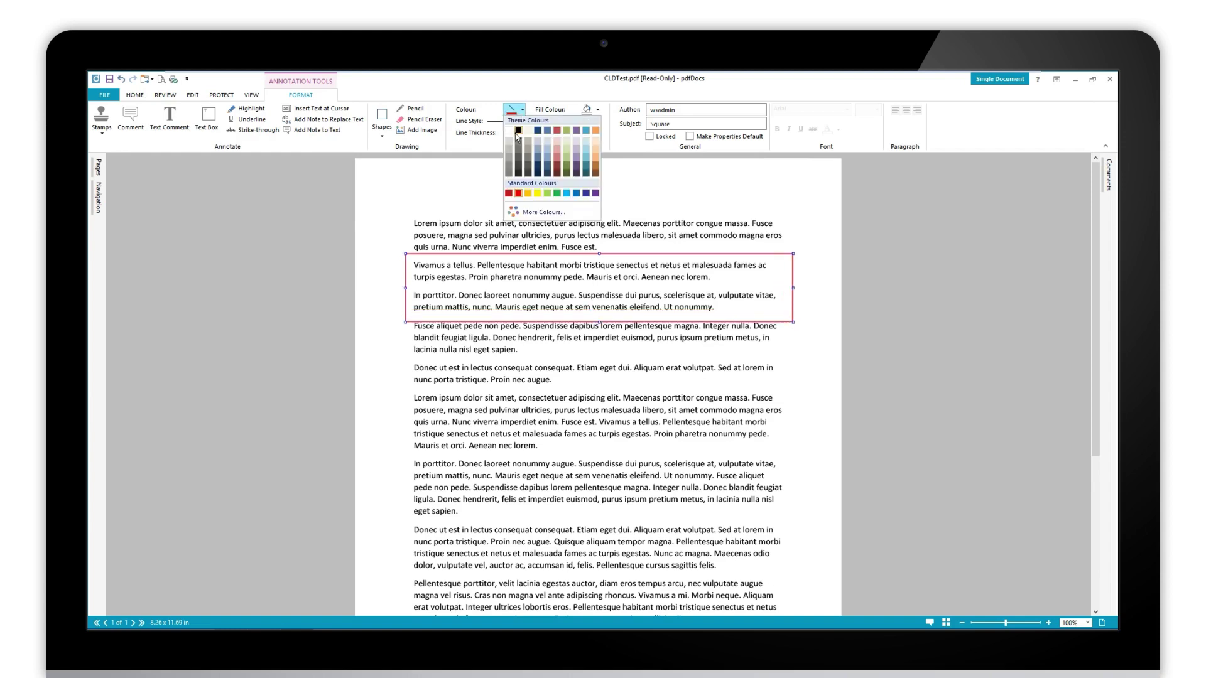
click(518, 130)
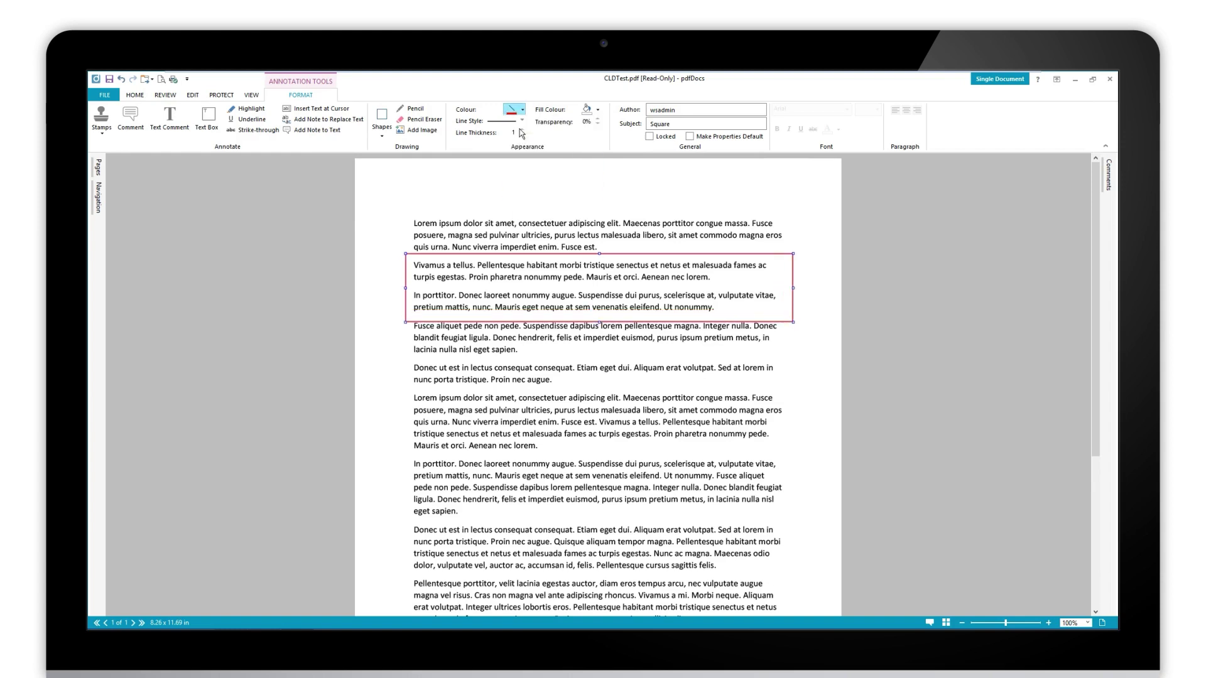
click(597, 109)
click(594, 130)
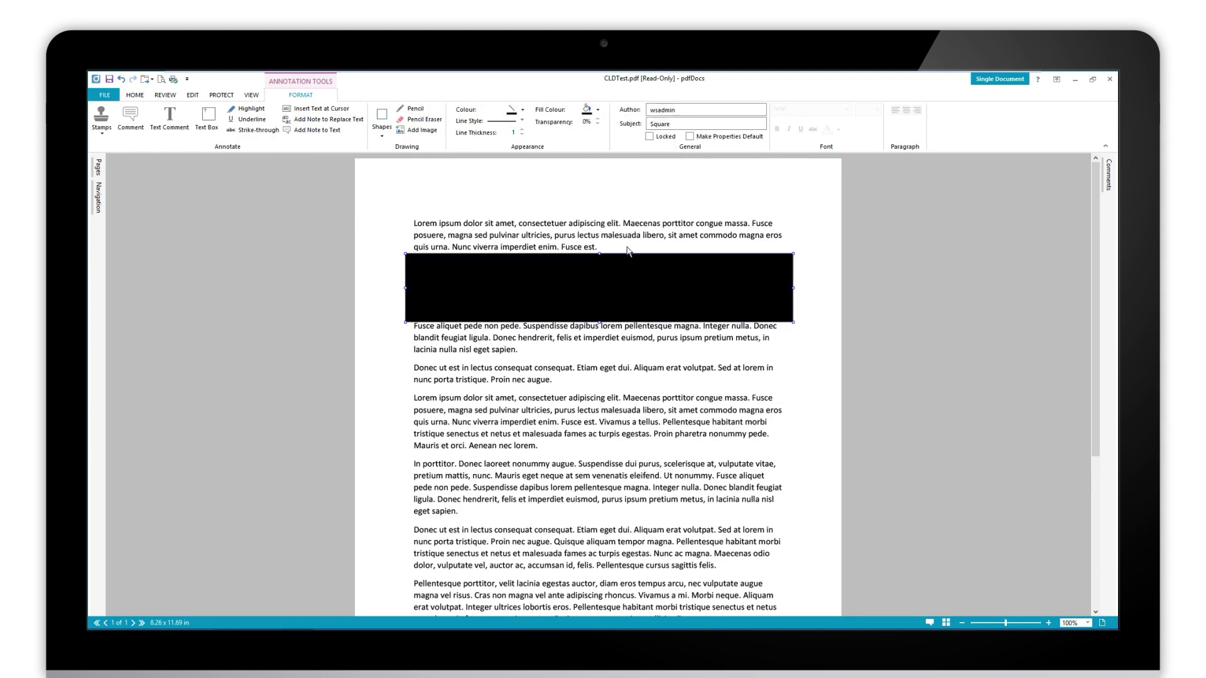
- Nudge the black box slightly lower over the paragraphs and return to HOME
click(621, 408)
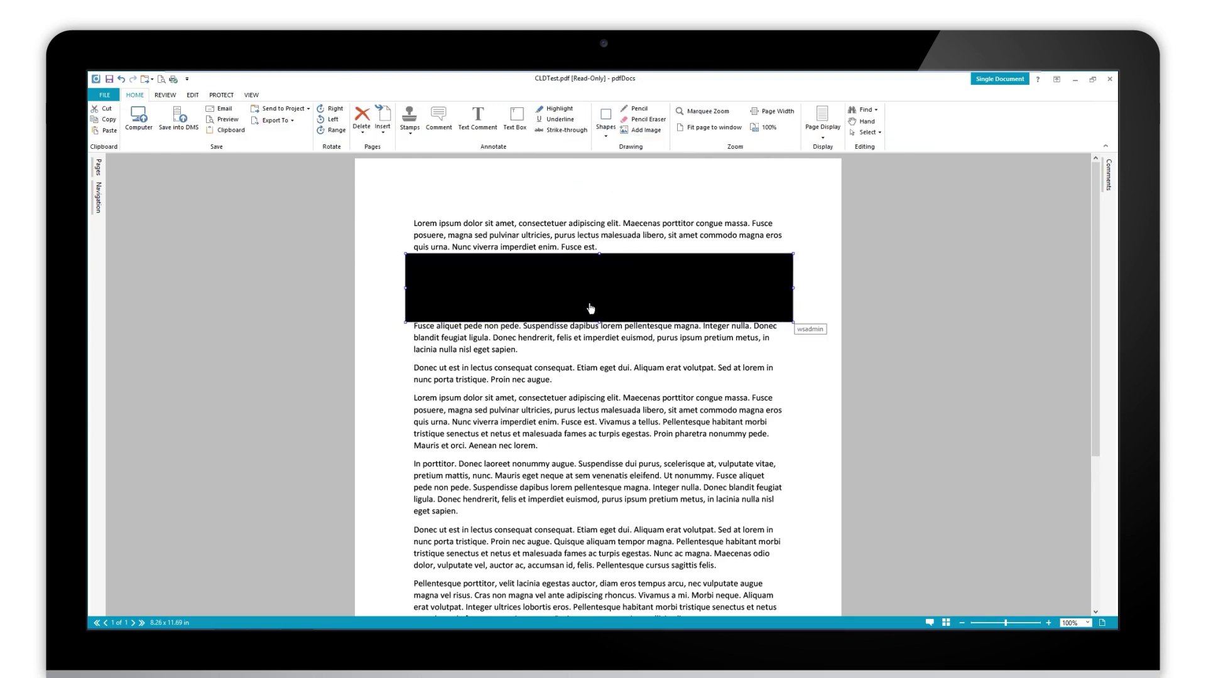
mouse_move(588, 304)
mouse_down()
mouse_move(586, 269)
mouse_move(588, 305)
mouse_up()
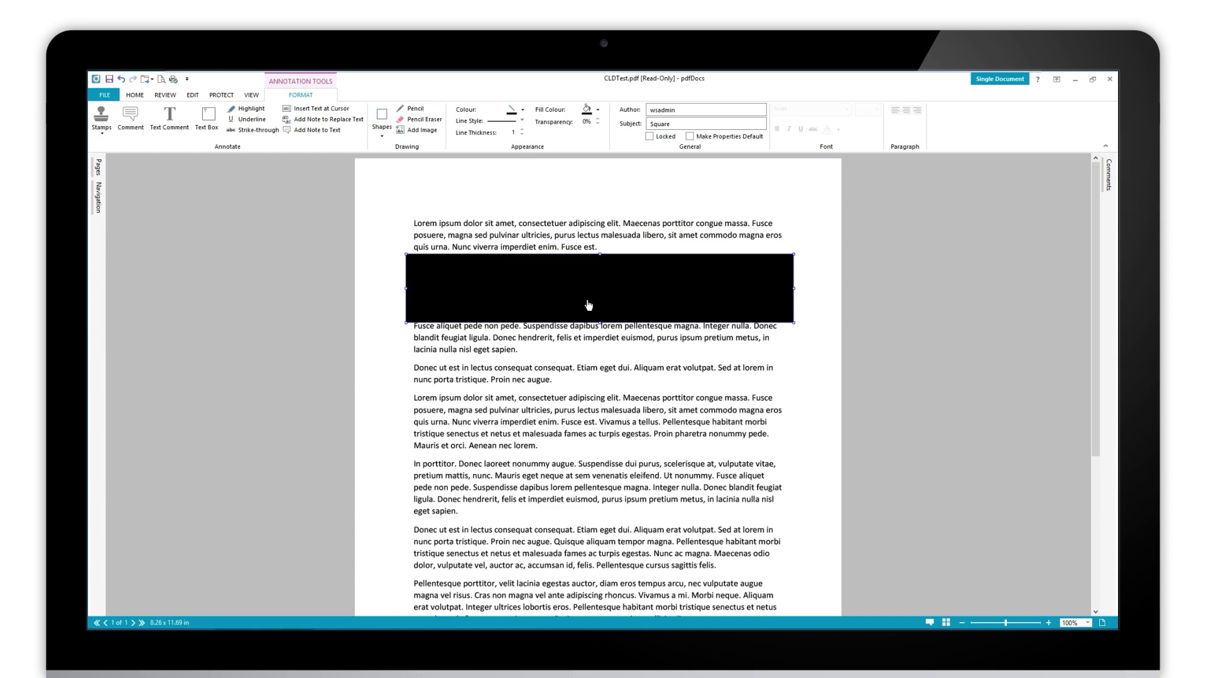
click(139, 95)
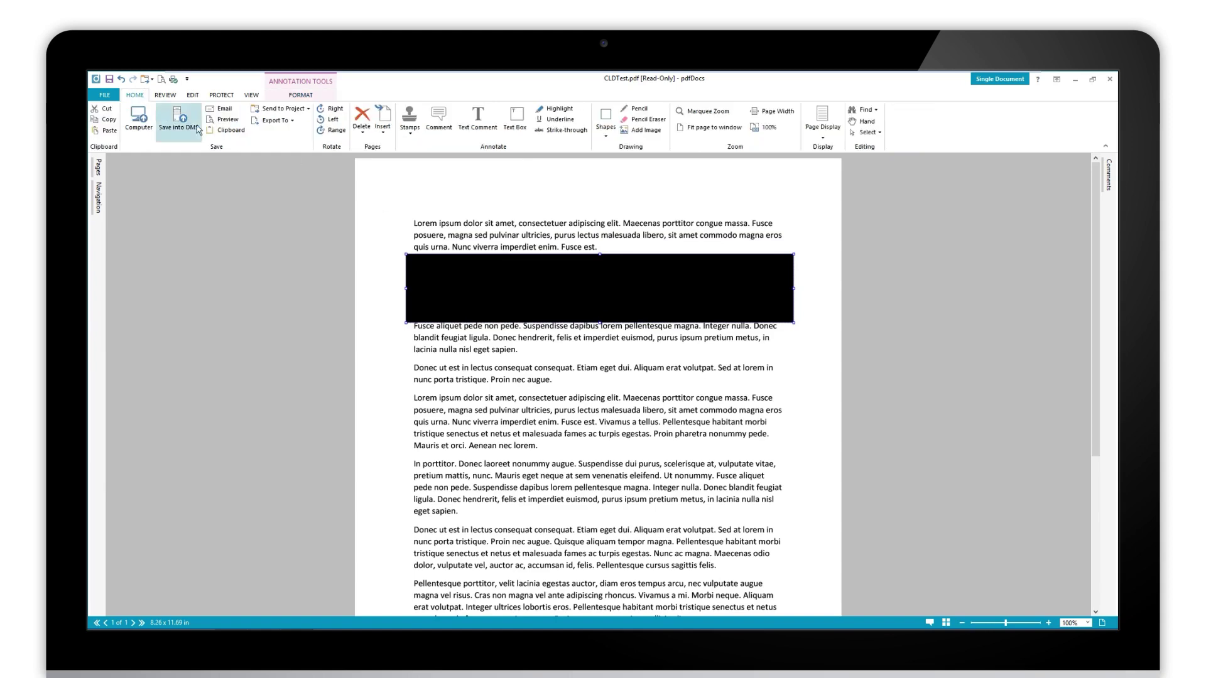
- Send CLDTest.pdf as an Outlook attachment and analyse it with Clean Attachments, expanding its findings
click(224, 109)
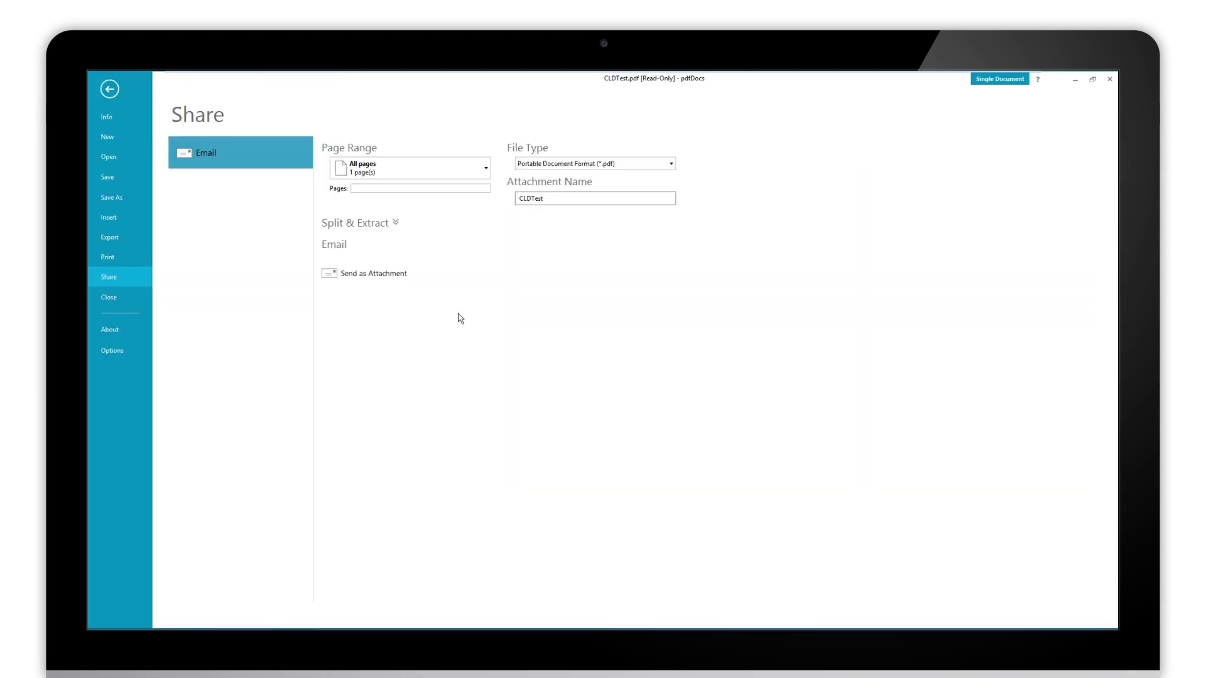
click(375, 276)
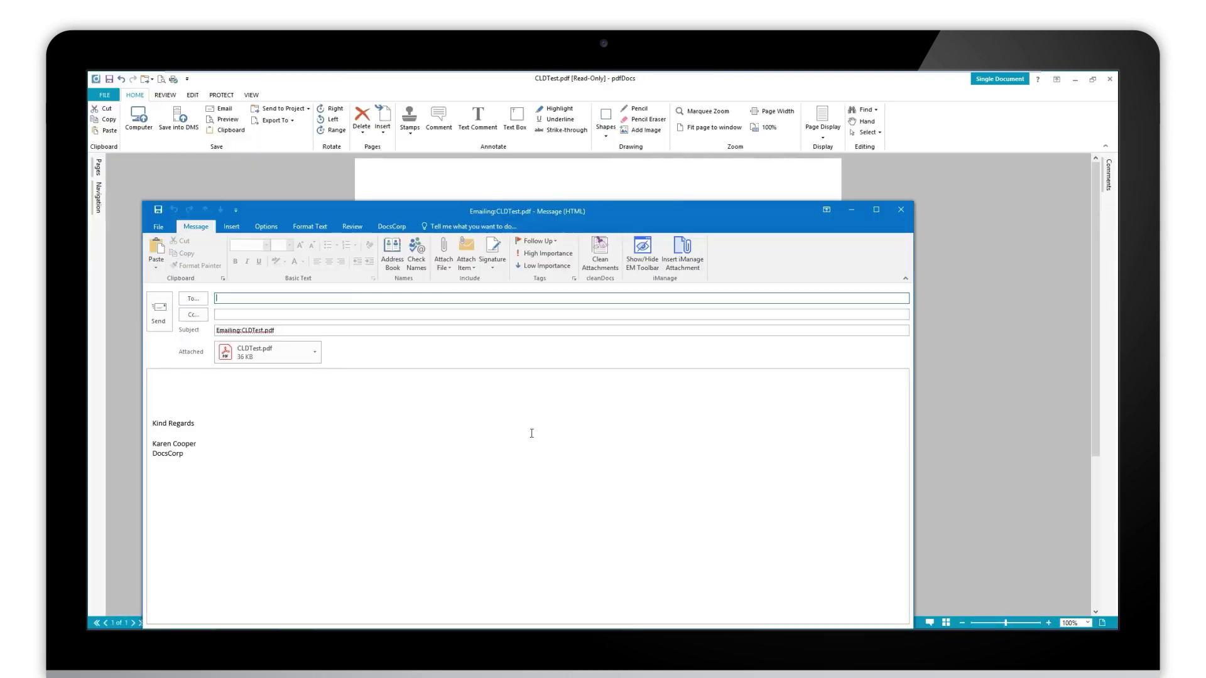
click(604, 265)
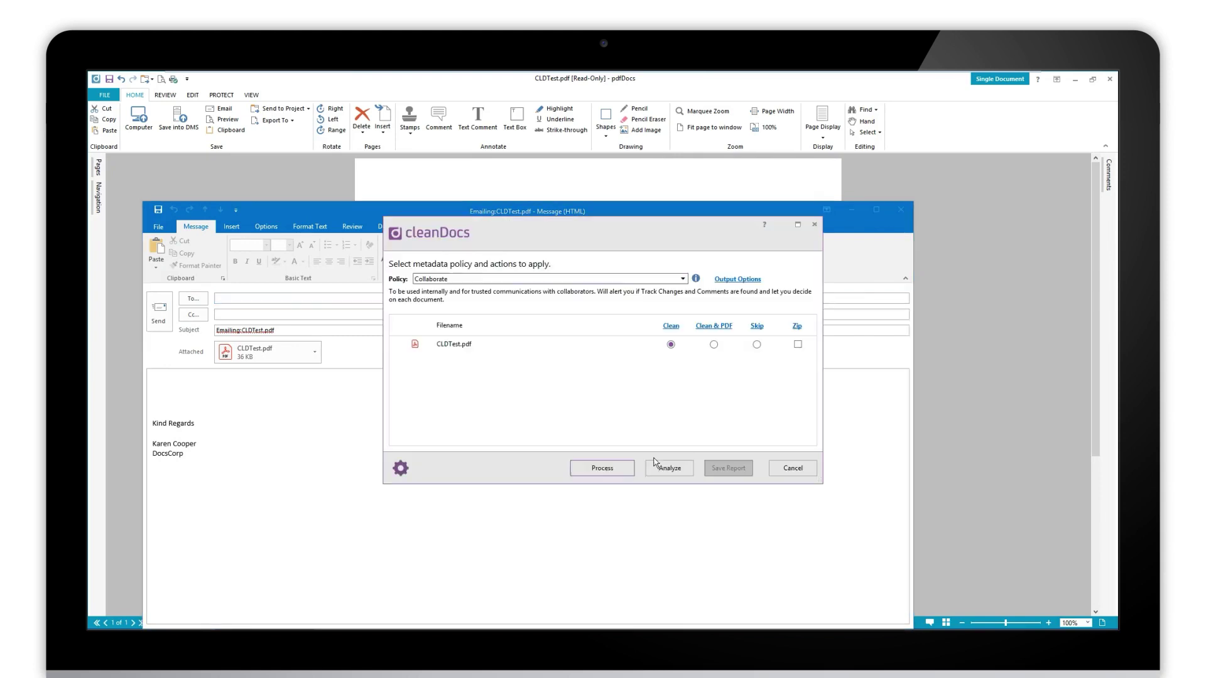
click(675, 471)
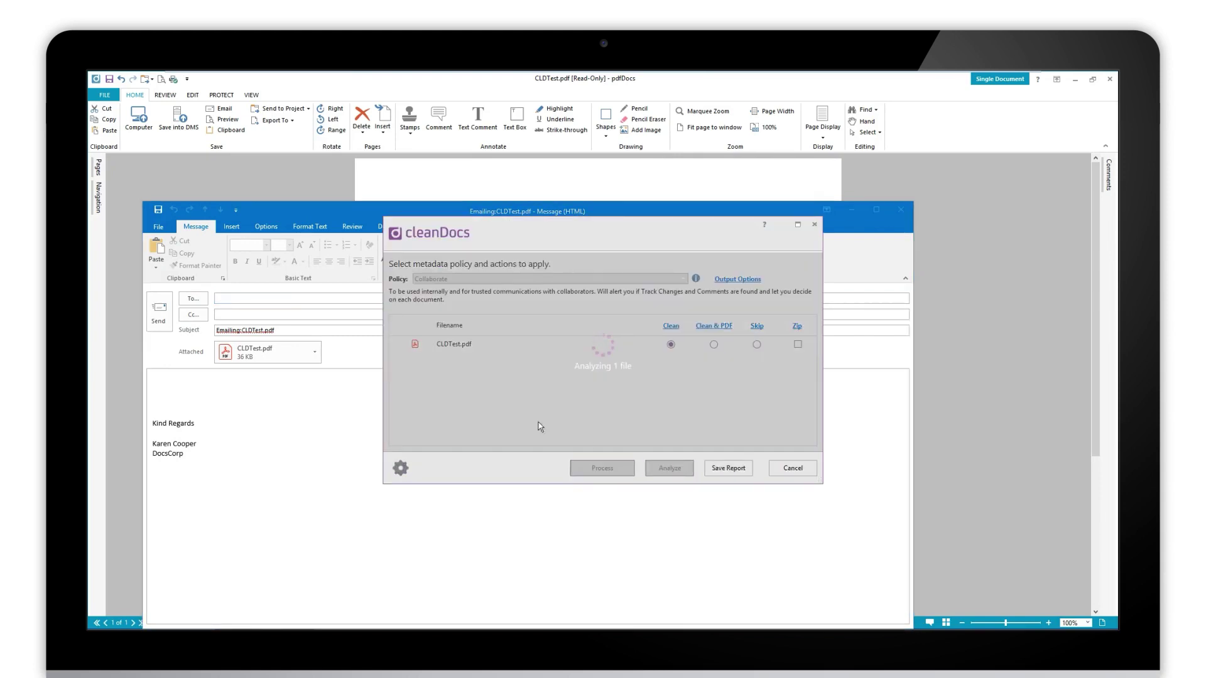
click(430, 345)
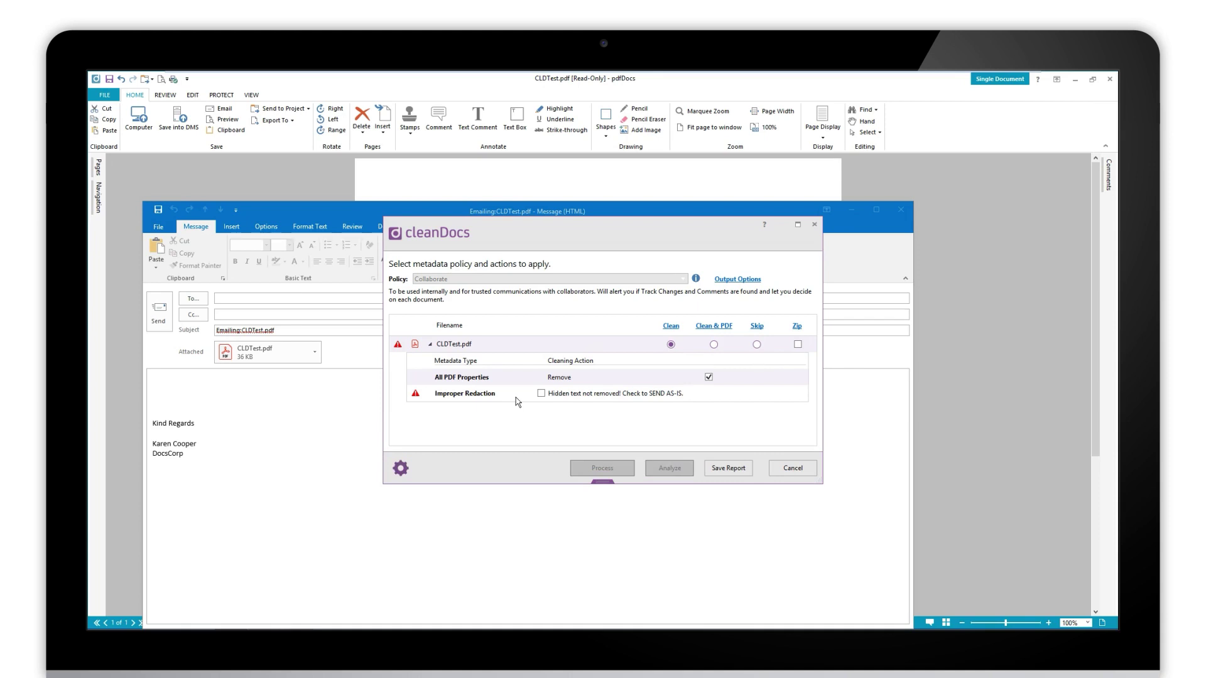
- Mark Improper Redaction as send as-is, cancel cleaning, and discard the unsent draft
mouse_move(573, 394)
click(541, 393)
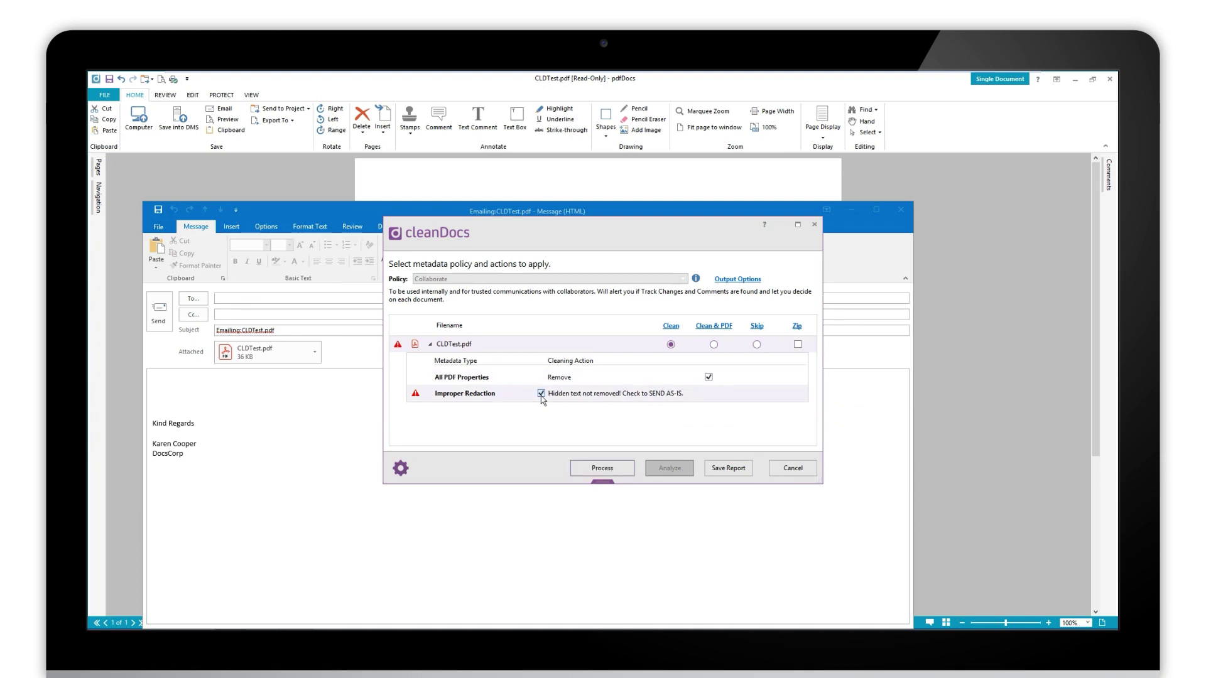
click(803, 468)
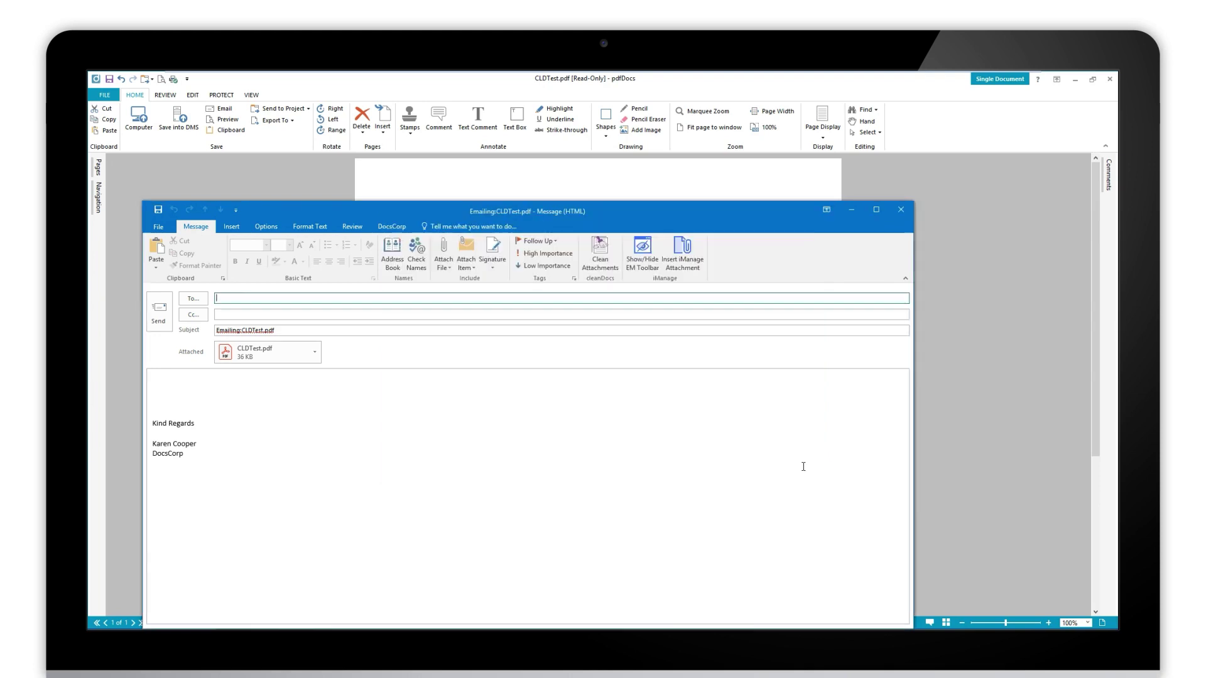
click(901, 211)
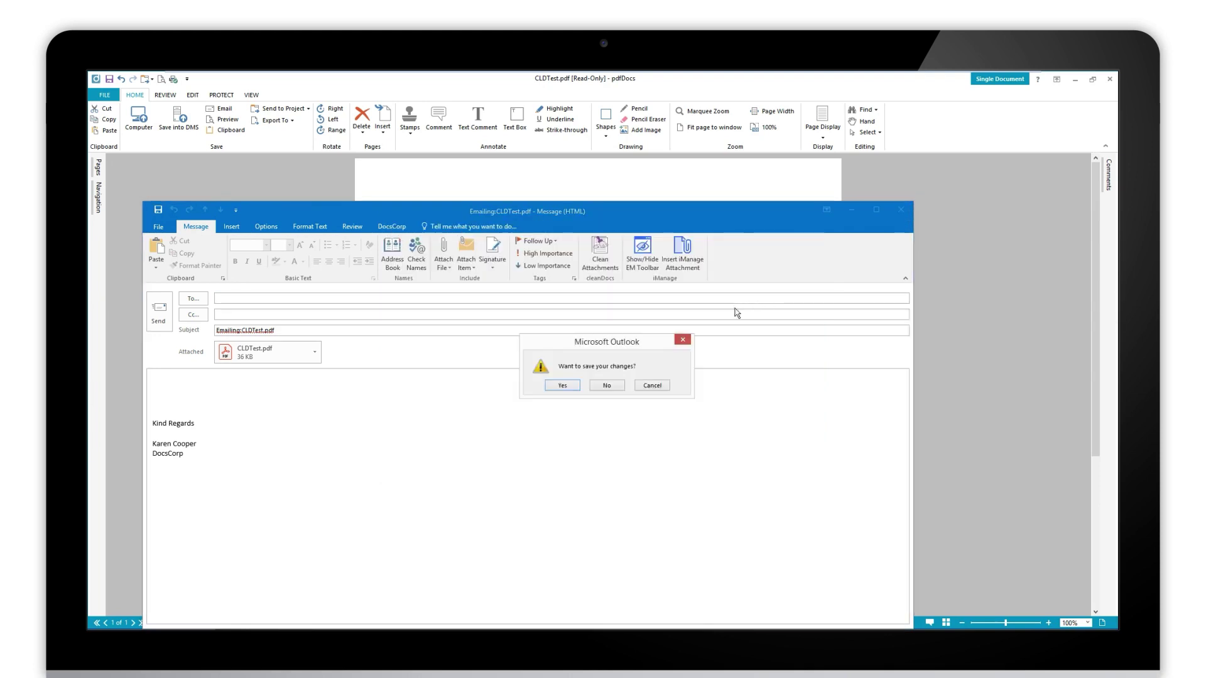
click(607, 386)
- Move the black box up below the first paragraph and flatten the annotations into the page
click(580, 335)
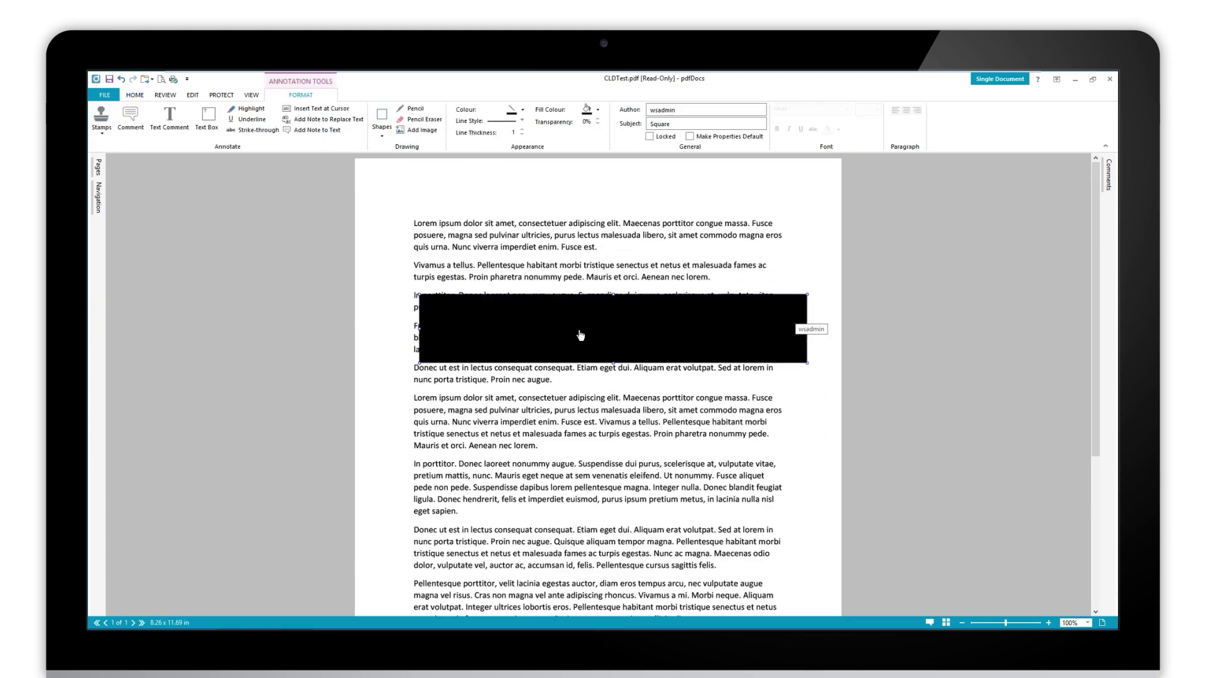
mouse_move(569, 316)
mouse_down()
mouse_move(552, 261)
mouse_move(569, 269)
mouse_move(559, 274)
mouse_up()
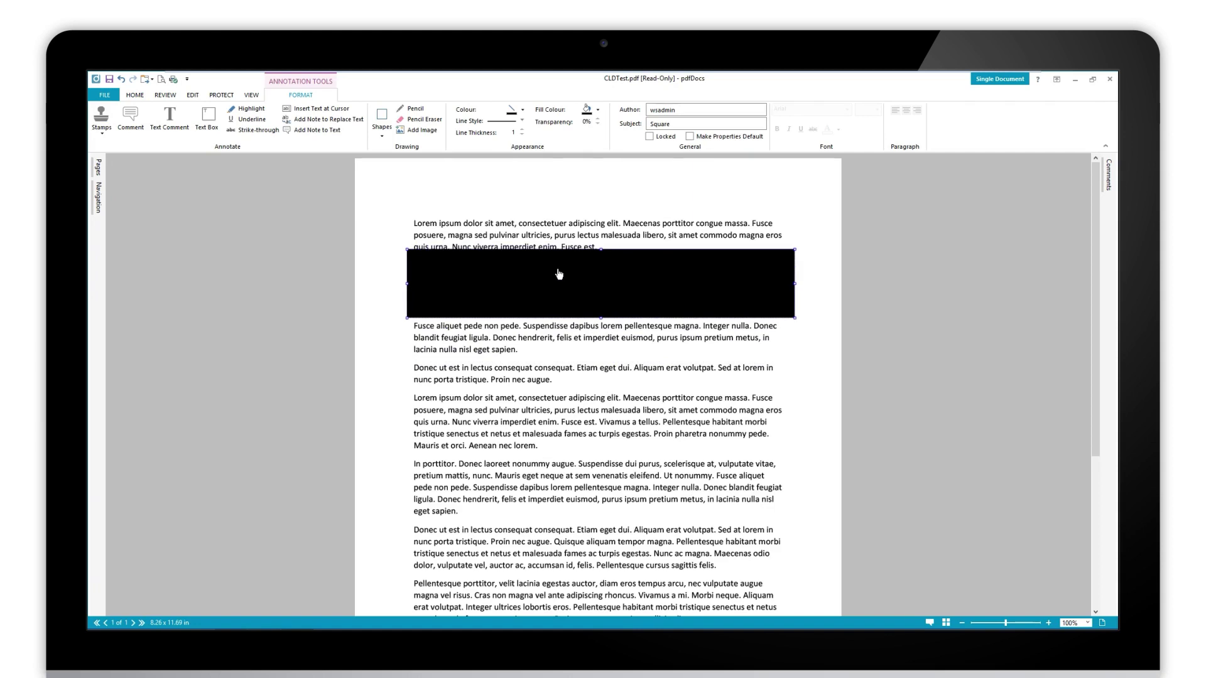
click(193, 97)
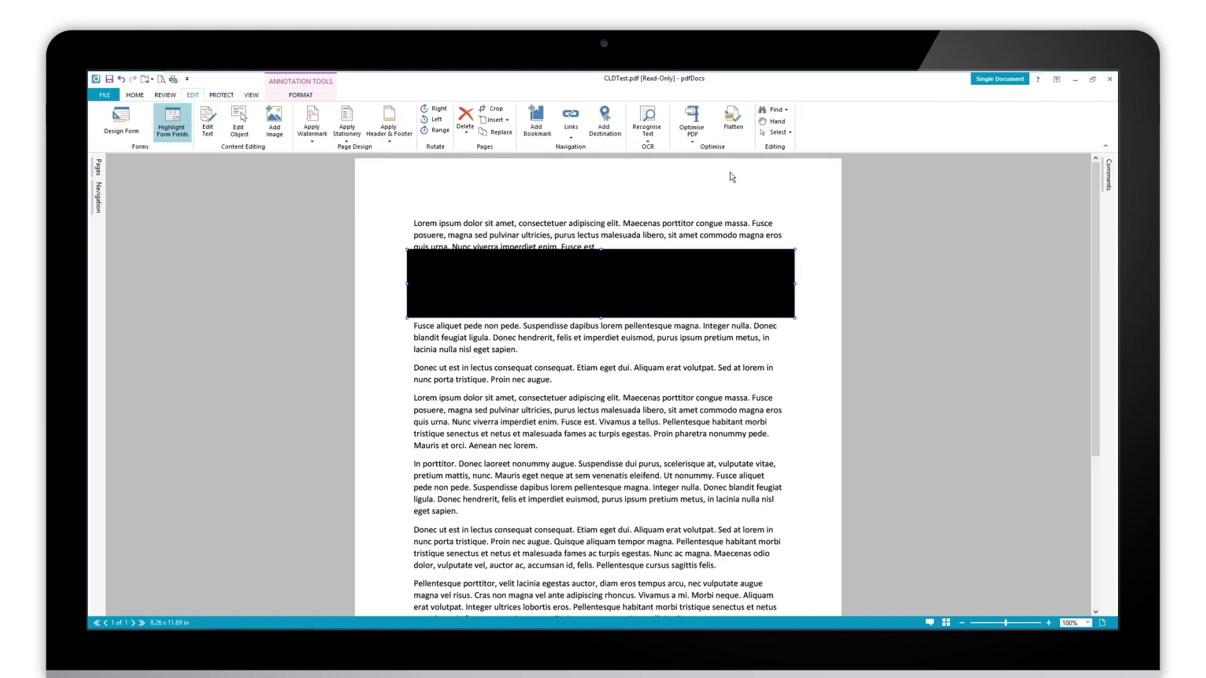
click(733, 118)
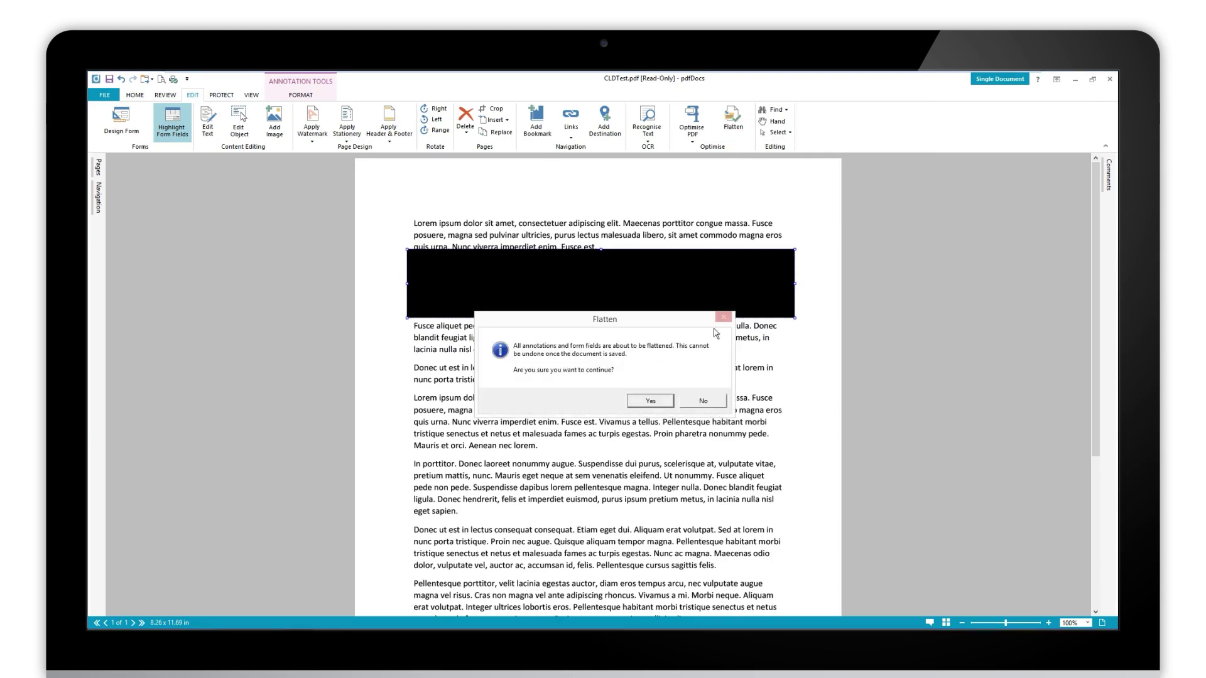
click(656, 401)
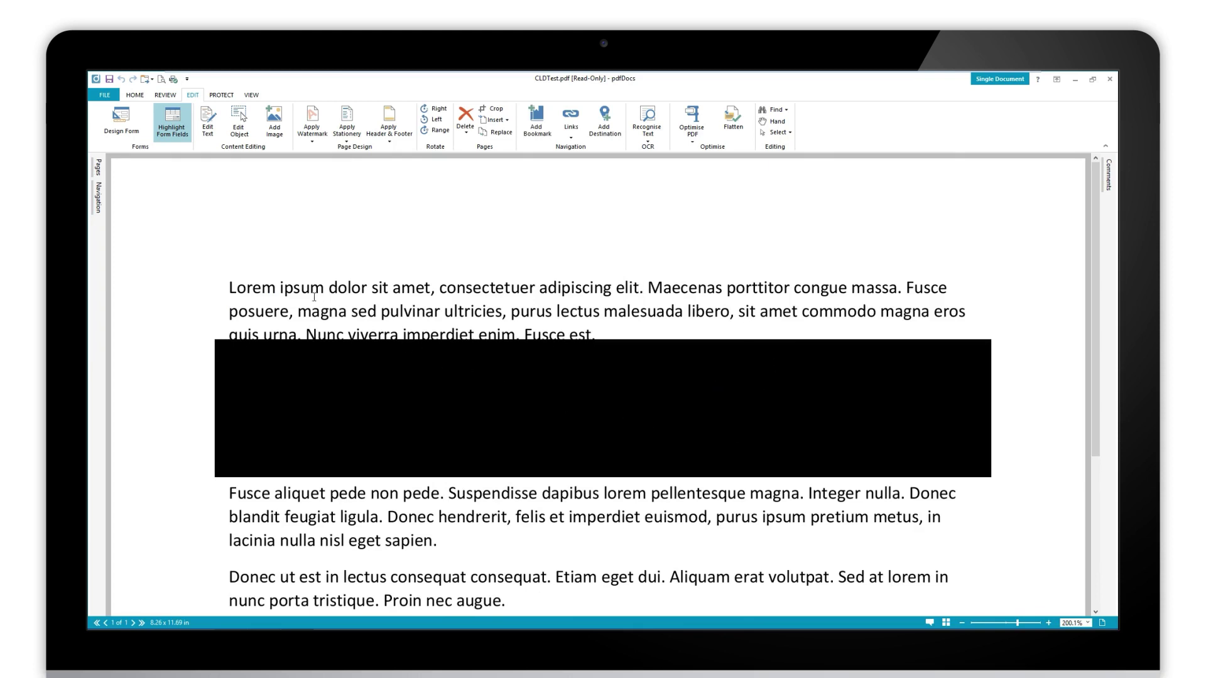
- Select text across the flattened black box to show it stays selectable, then open Email sharing
drag(314, 297, 440, 541)
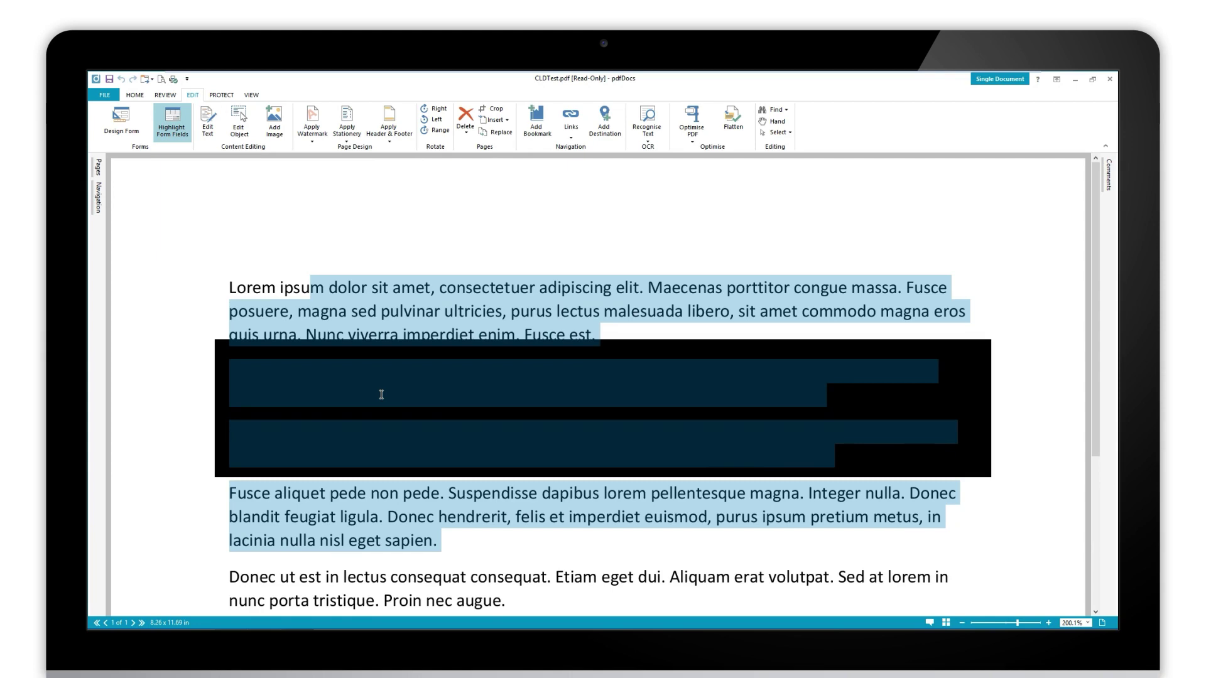
click(135, 95)
click(221, 115)
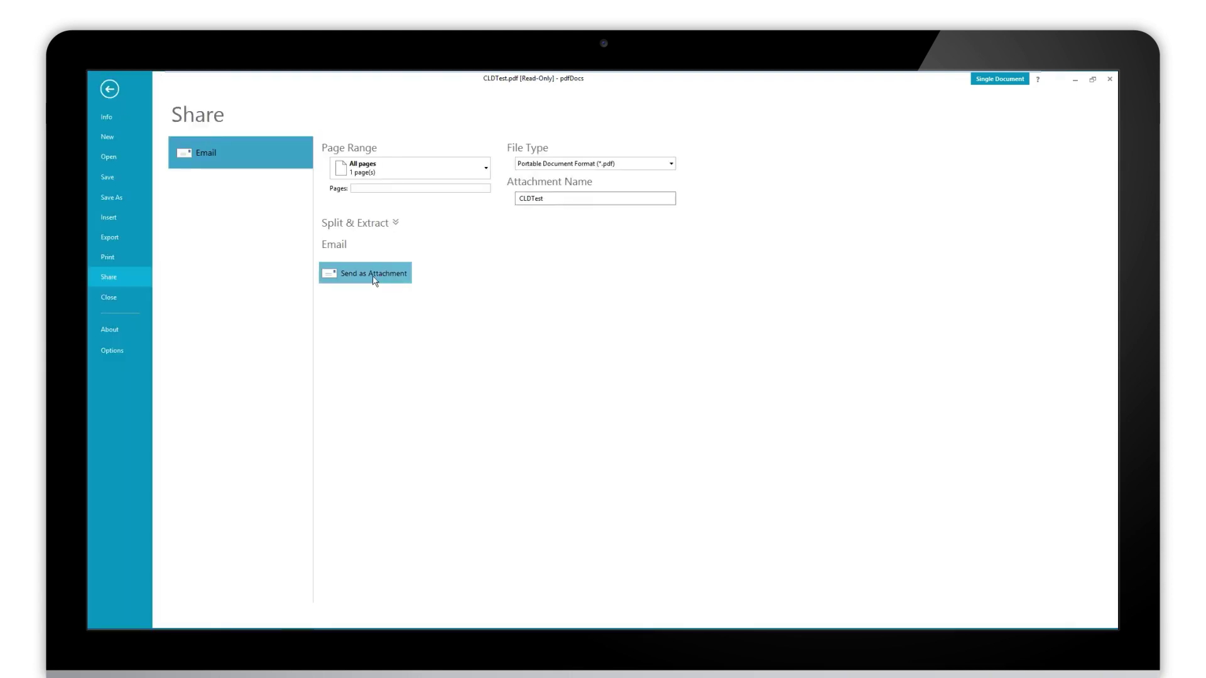
- Attach the flattened CLDTest.pdf to a new email and analyse it with cleanDocs
click(374, 276)
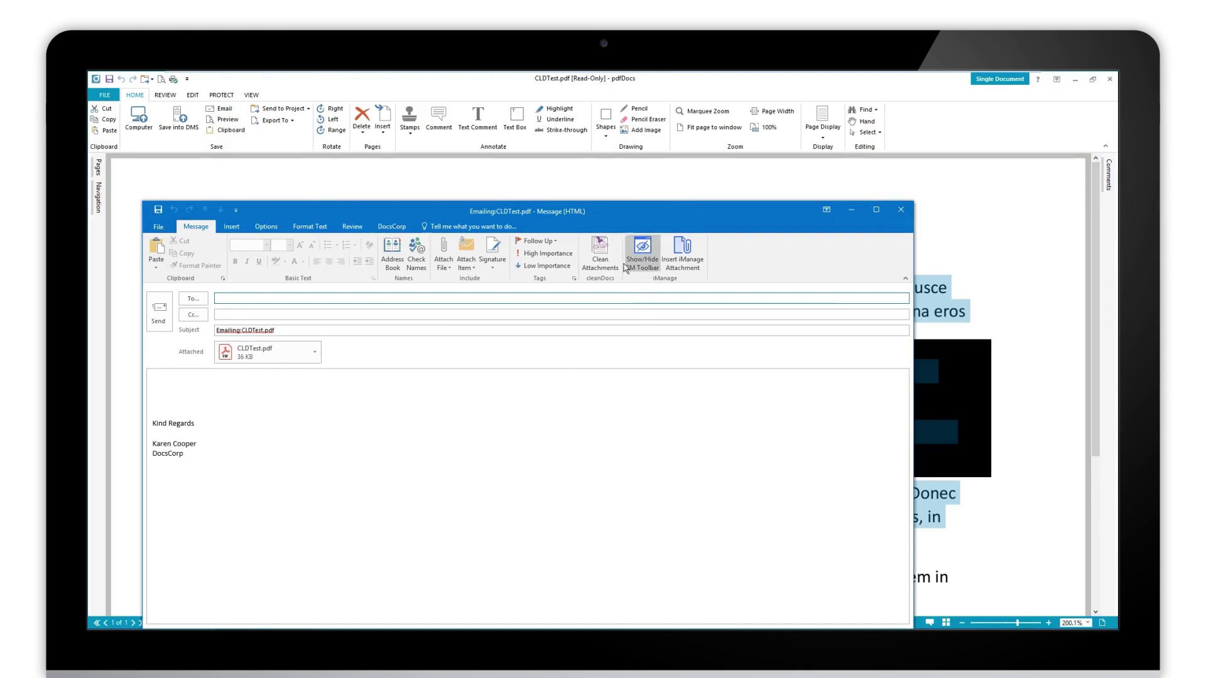
click(599, 254)
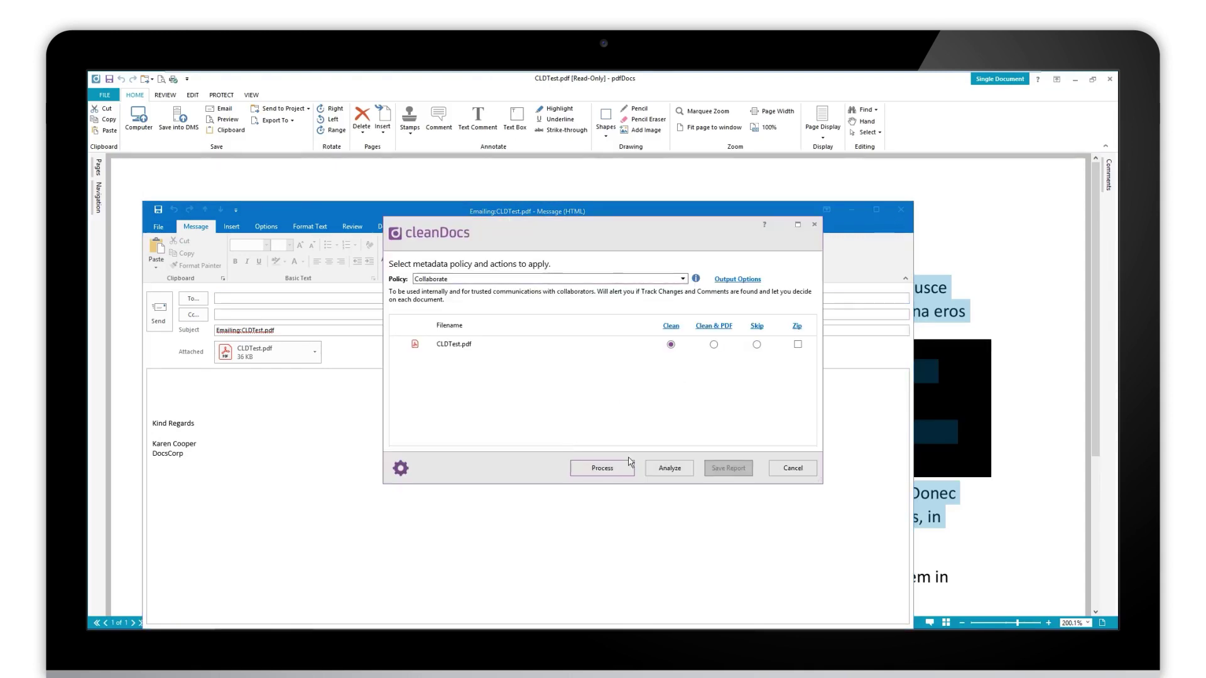
click(663, 469)
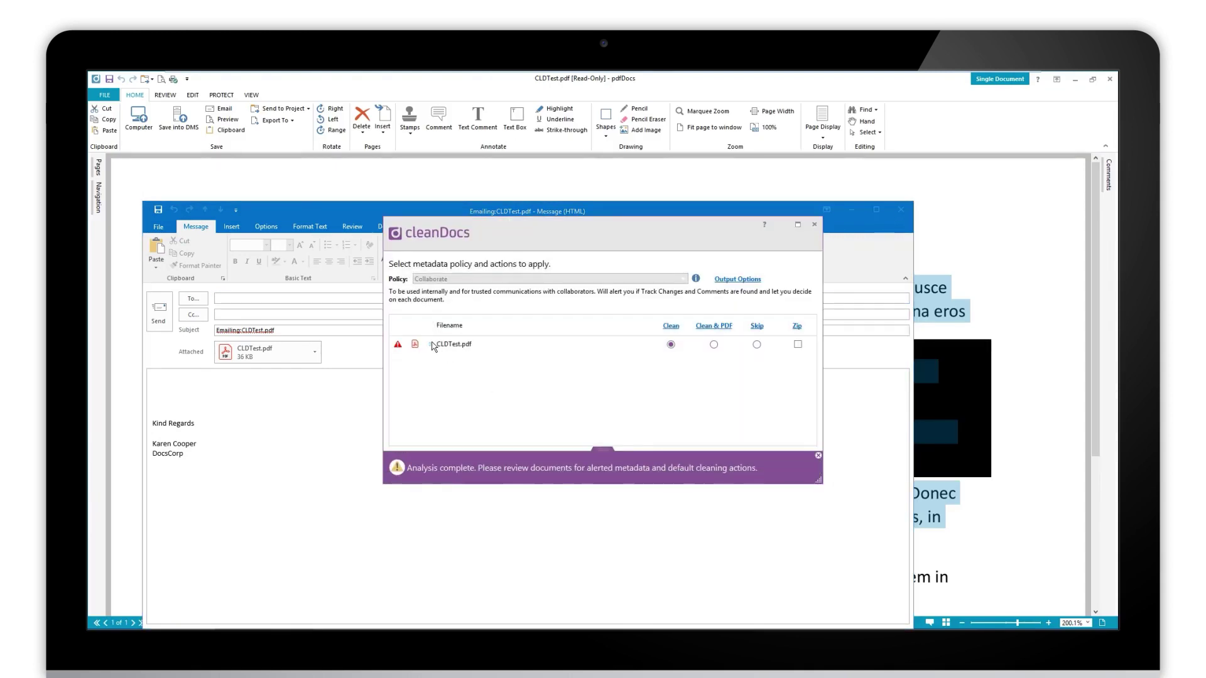
click(431, 344)
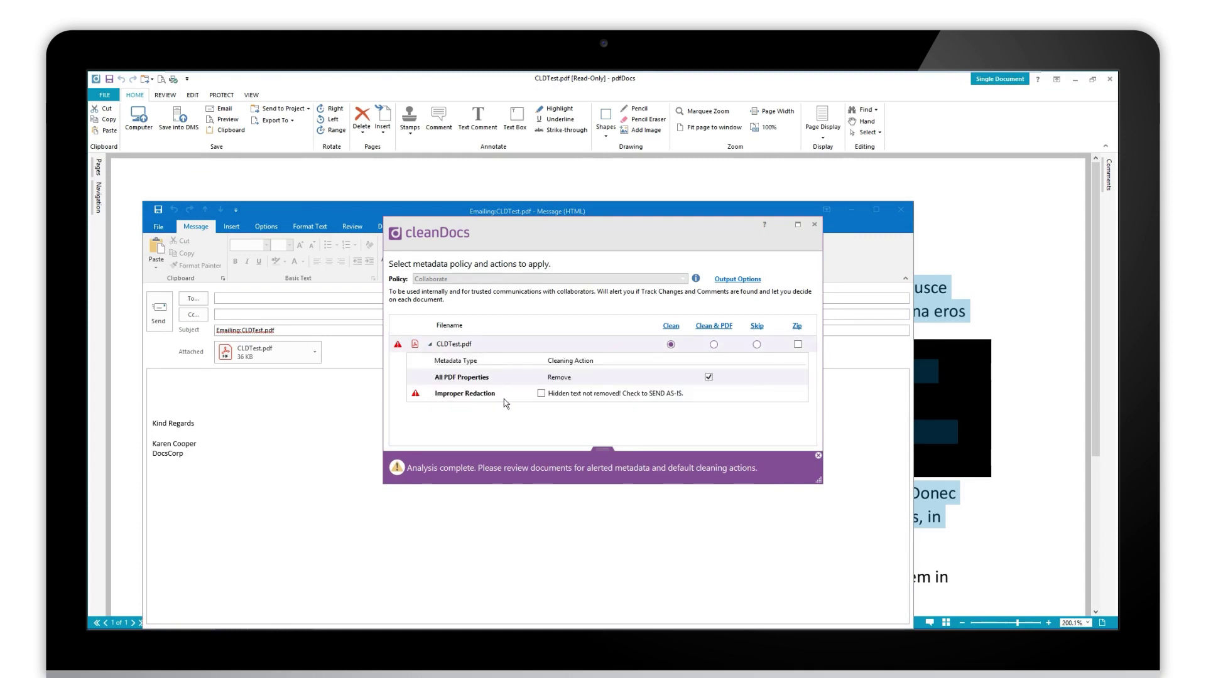
- Close the cleanDocs results, discard the email unsaved, clear the PDF selection, and close the PDF
click(814, 224)
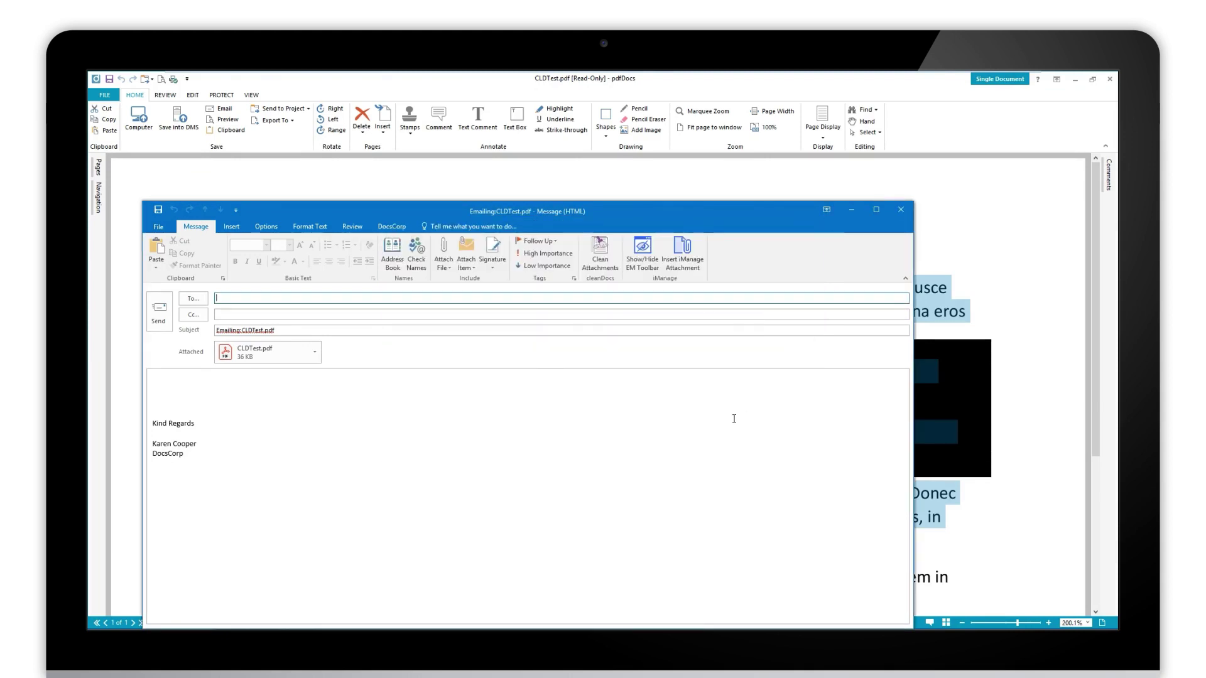
click(899, 209)
click(611, 383)
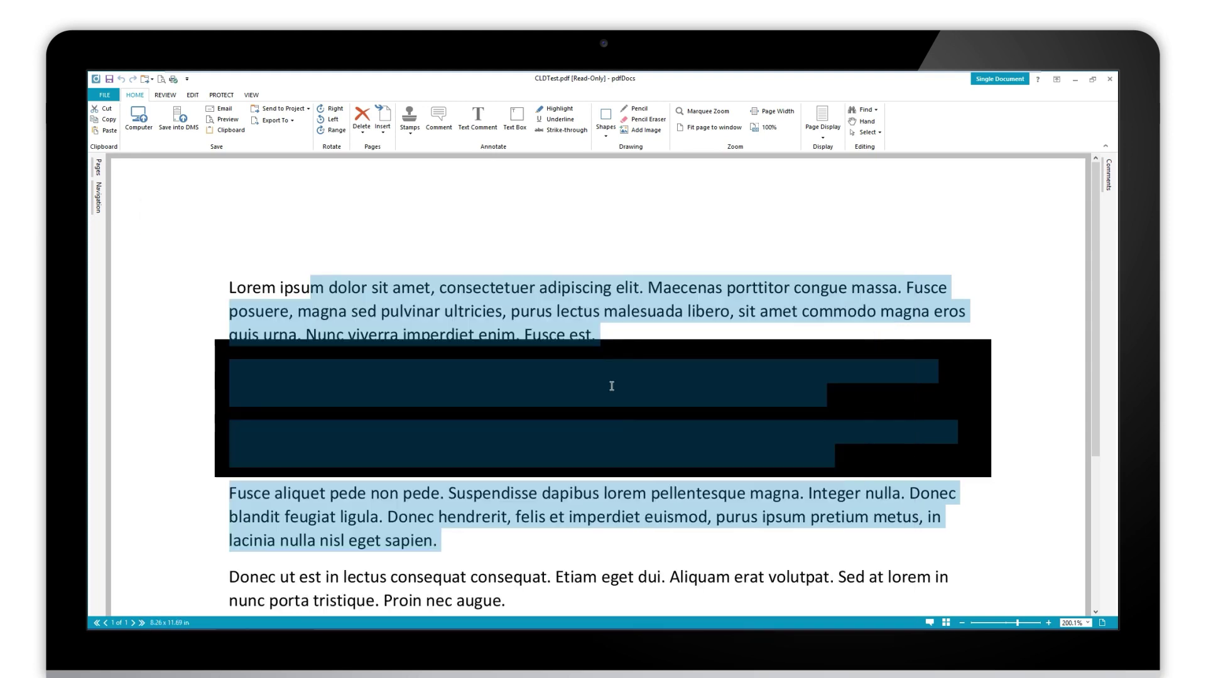
click(571, 264)
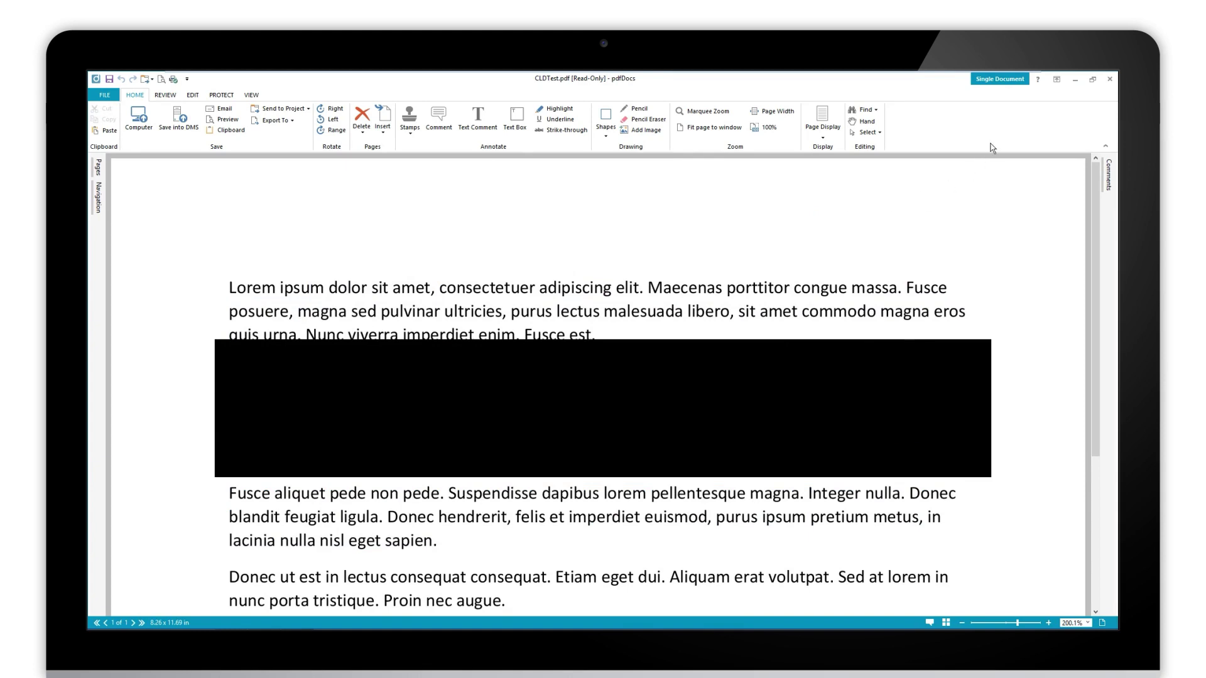
click(1109, 79)
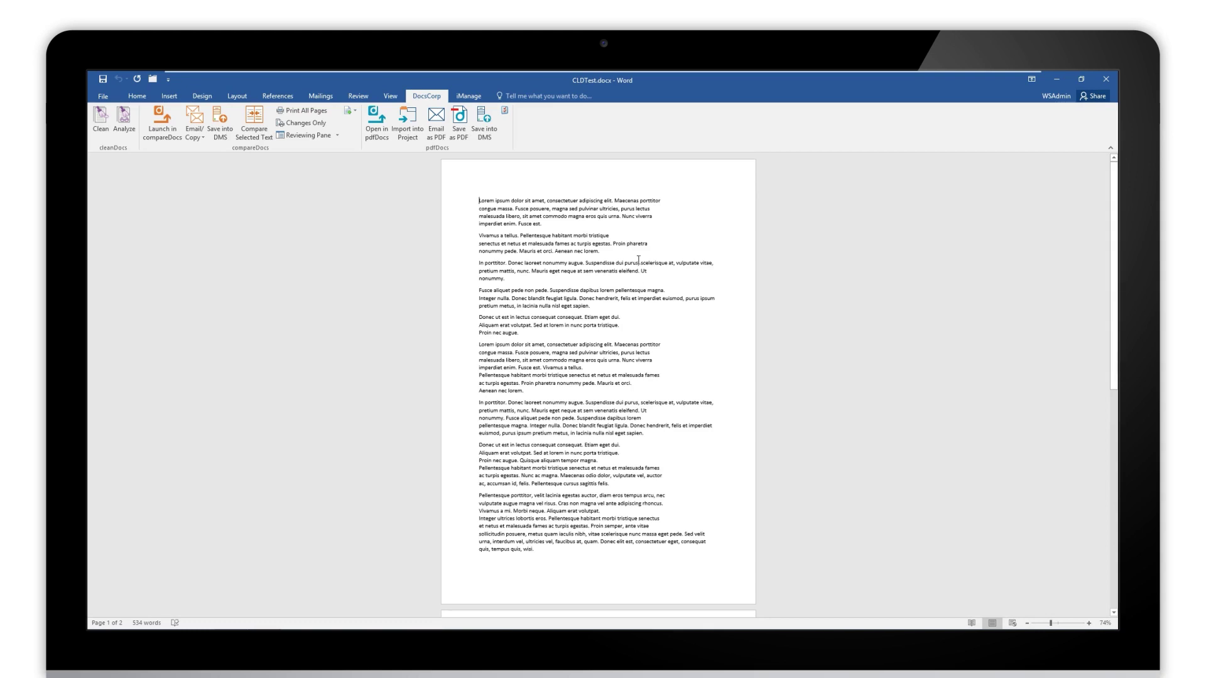
- Select the second paragraph of CLDTest.docx and apply black text highlighting
ctrl+click(578, 255)
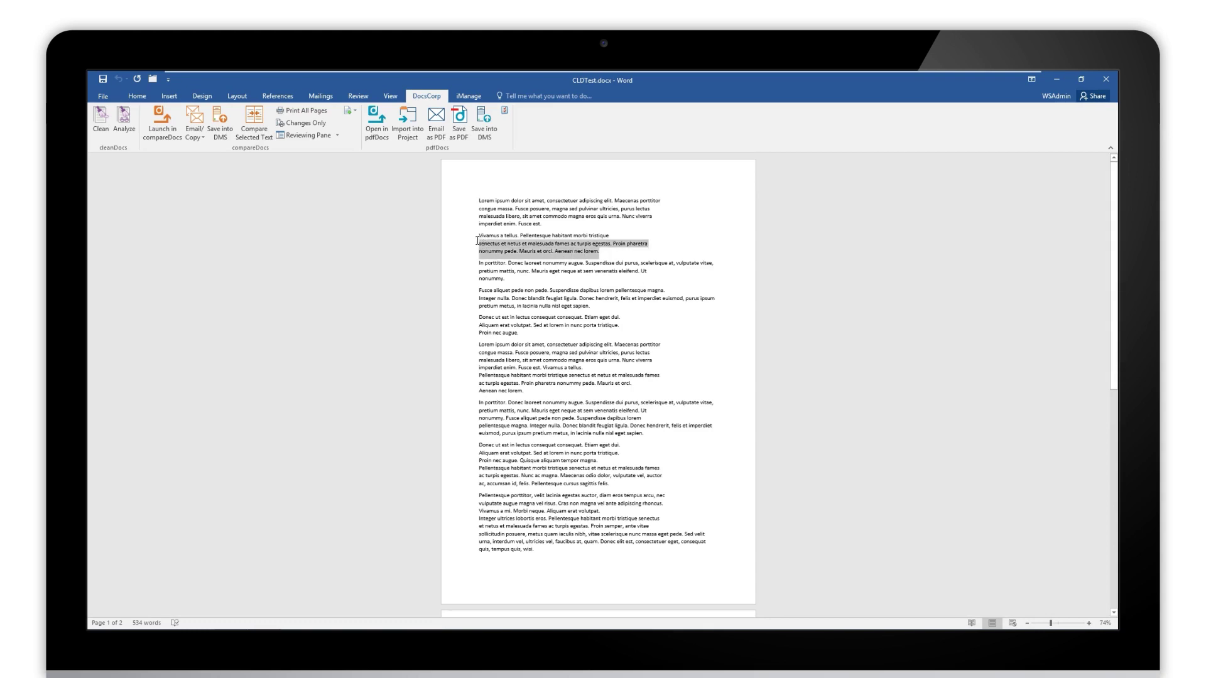
drag(476, 239, 476, 238)
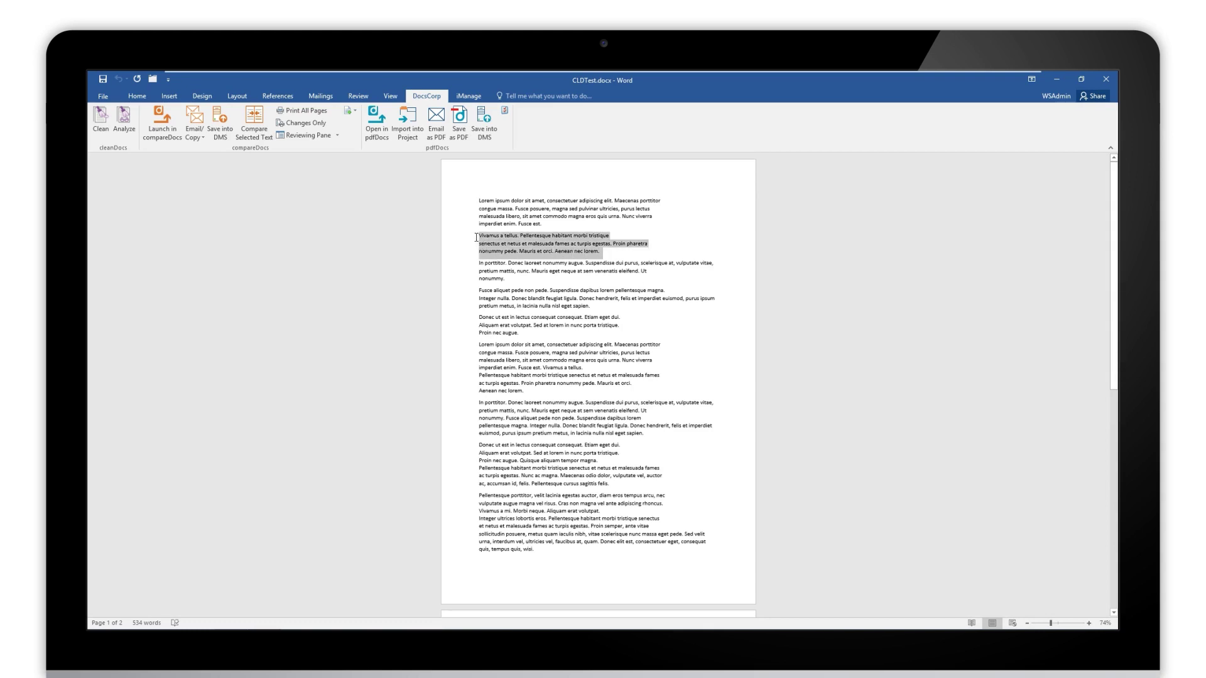
click(137, 97)
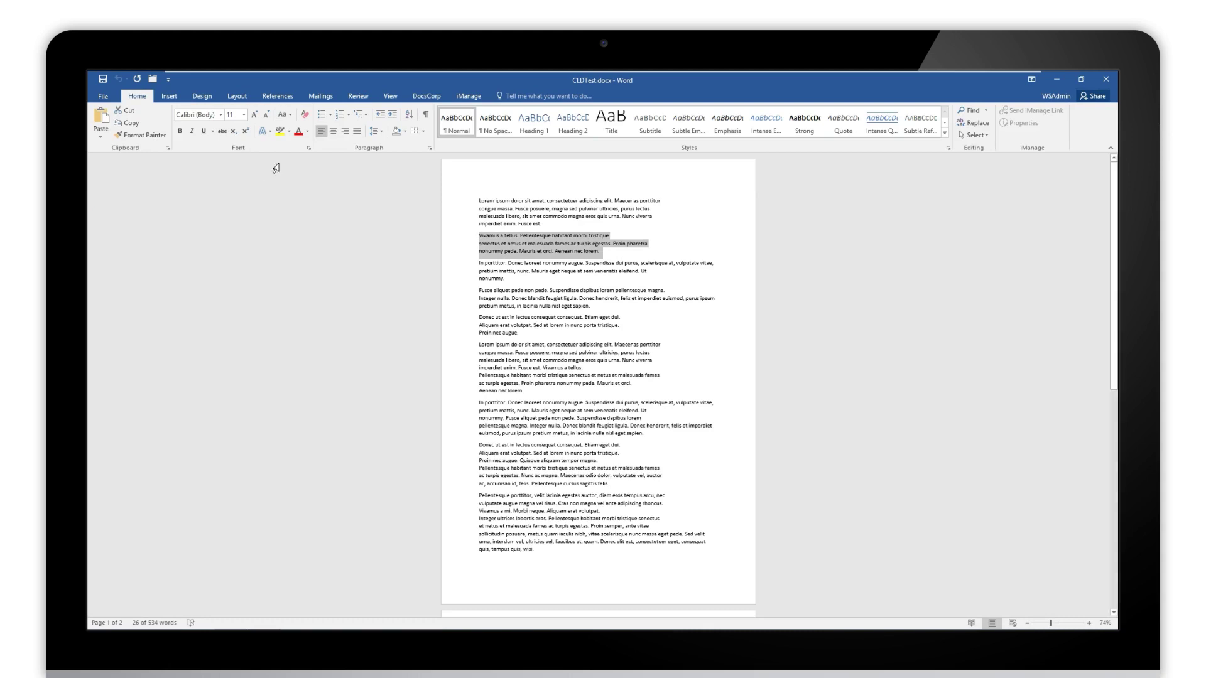
click(289, 131)
click(347, 179)
click(489, 266)
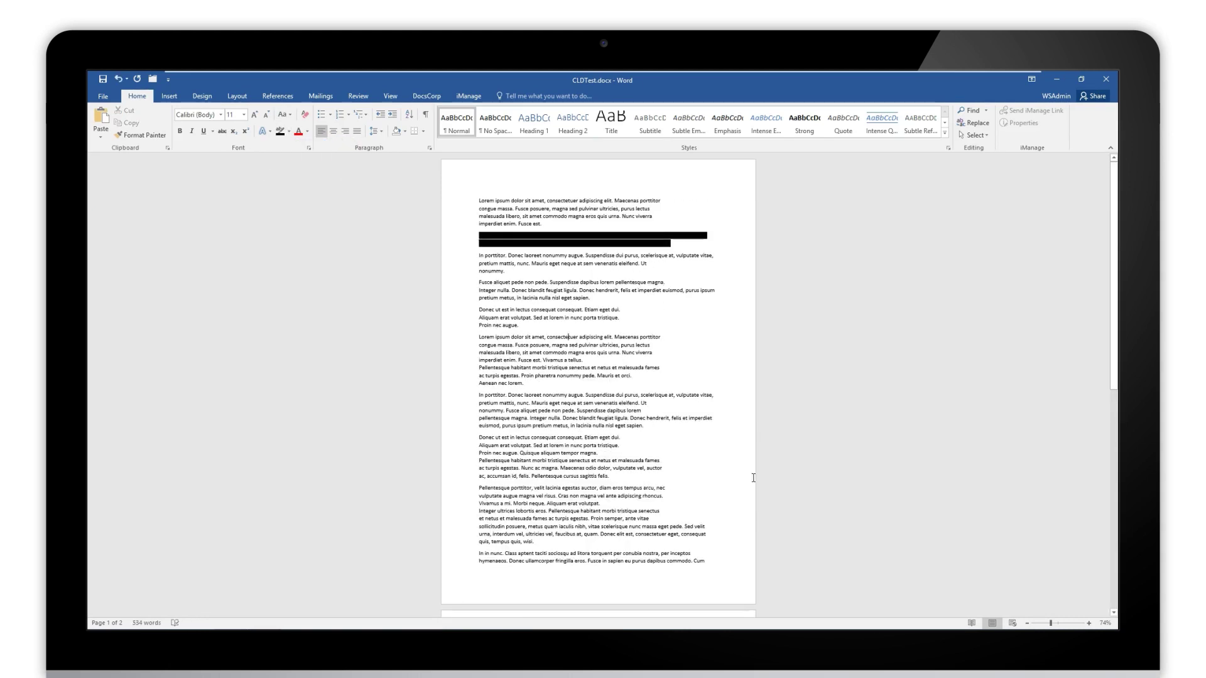
- Zoom the Word document to 110% and scroll back to the top
click(1089, 623)
click(1089, 623)
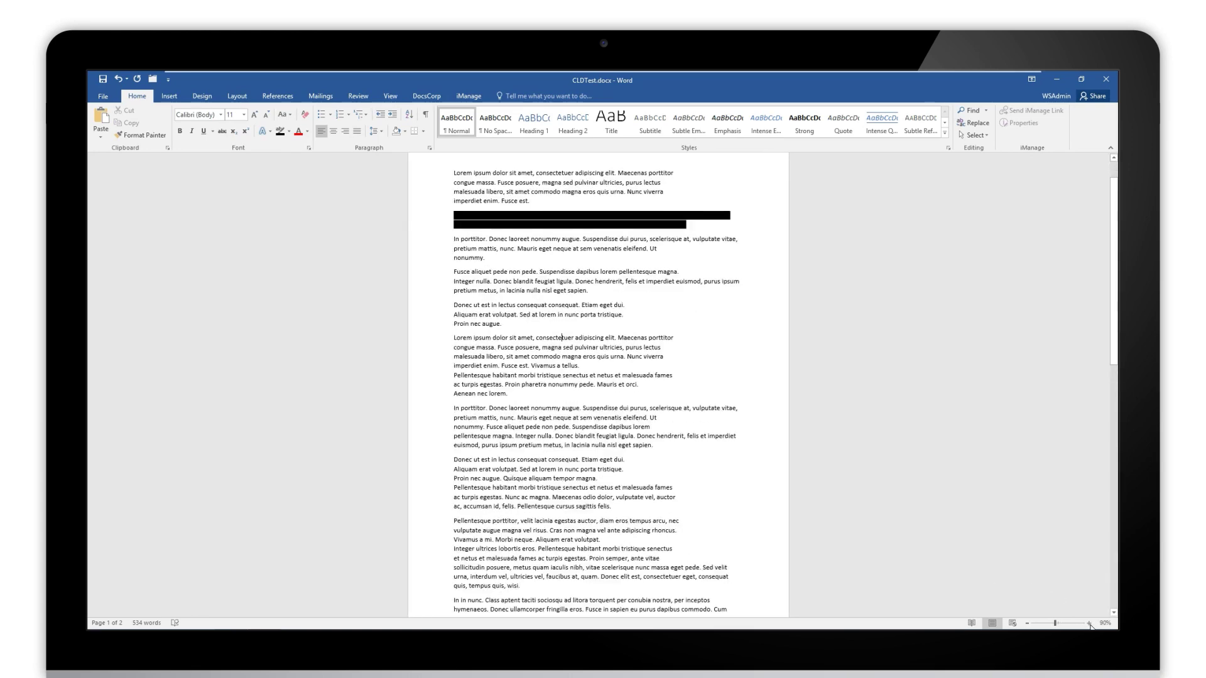
click(1089, 623)
click(1088, 623)
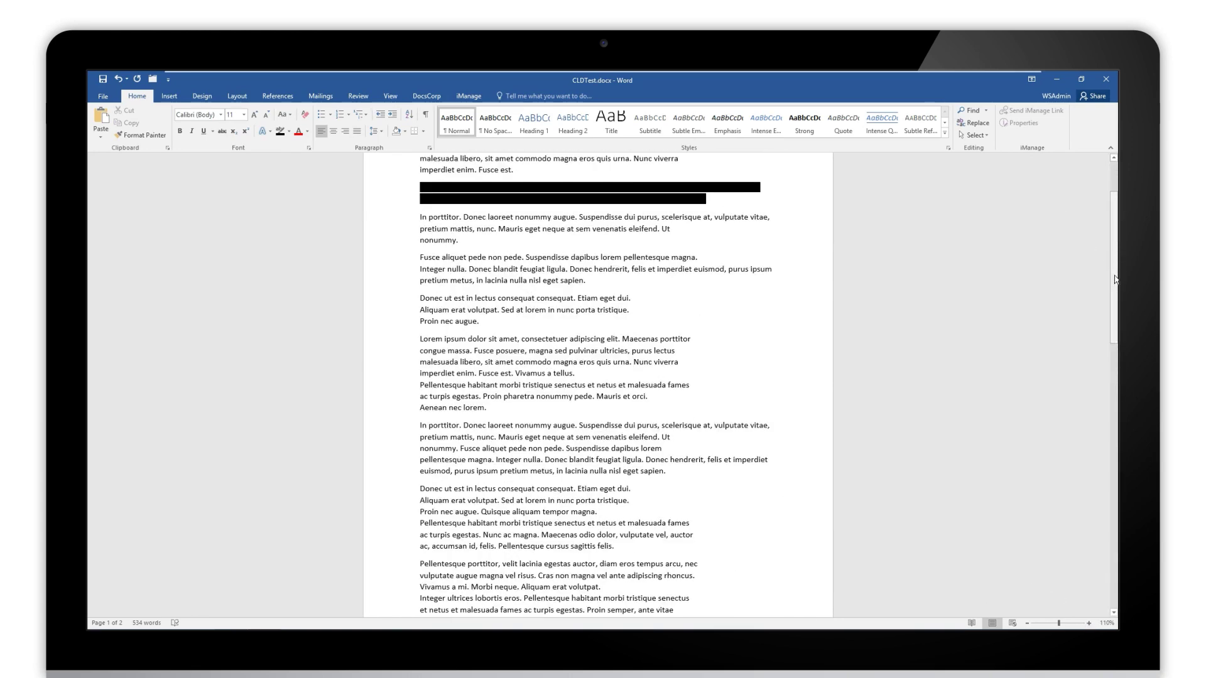
drag(1115, 281, 1115, 250)
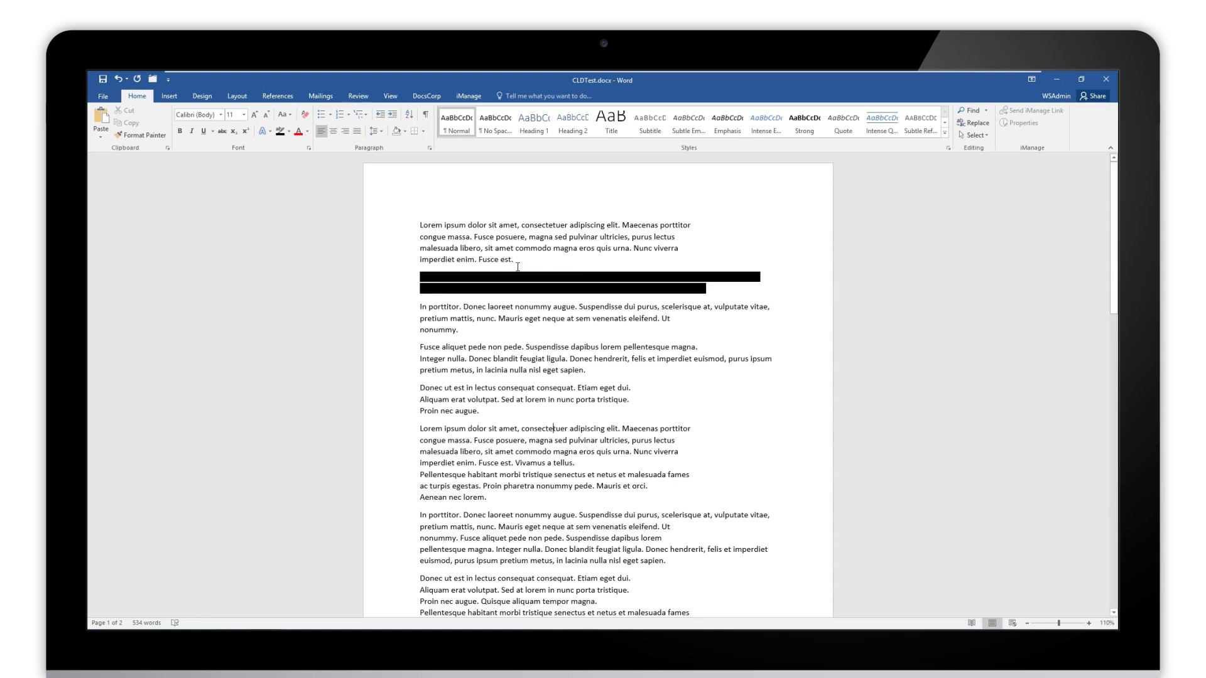
click(425, 96)
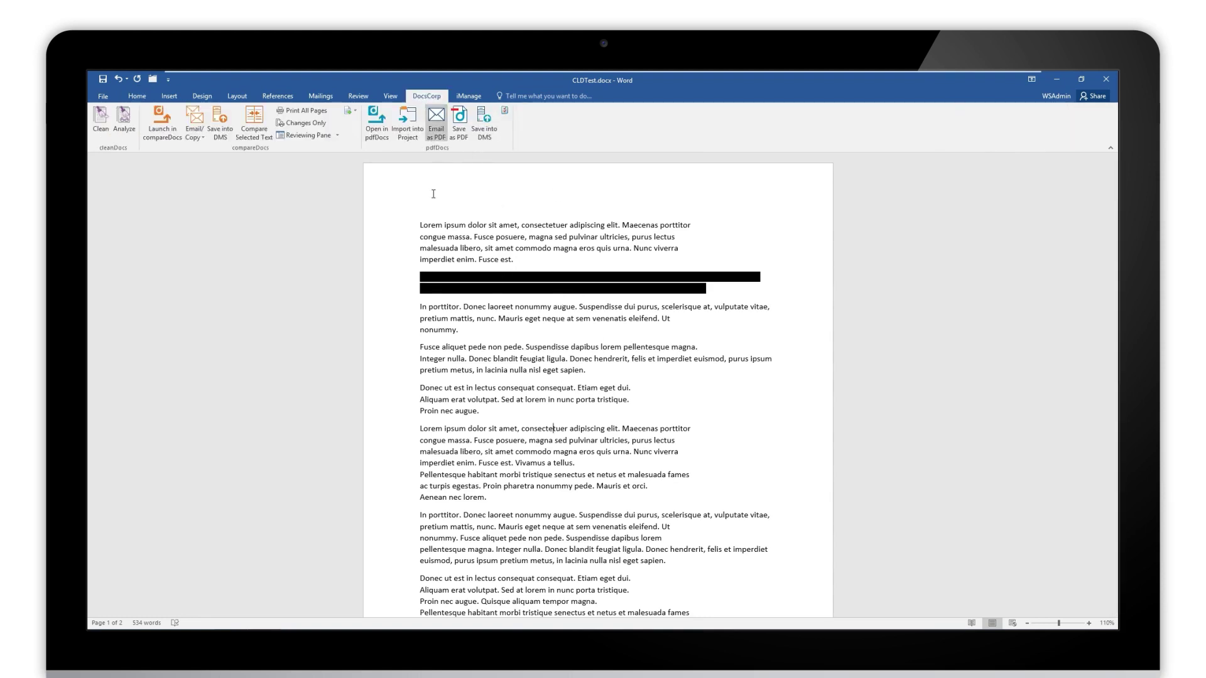
- Open CLDTest.docx in pdfDocs as CLDTest.pdf, select text through the blacked-out lines, zoom to 200%
click(377, 122)
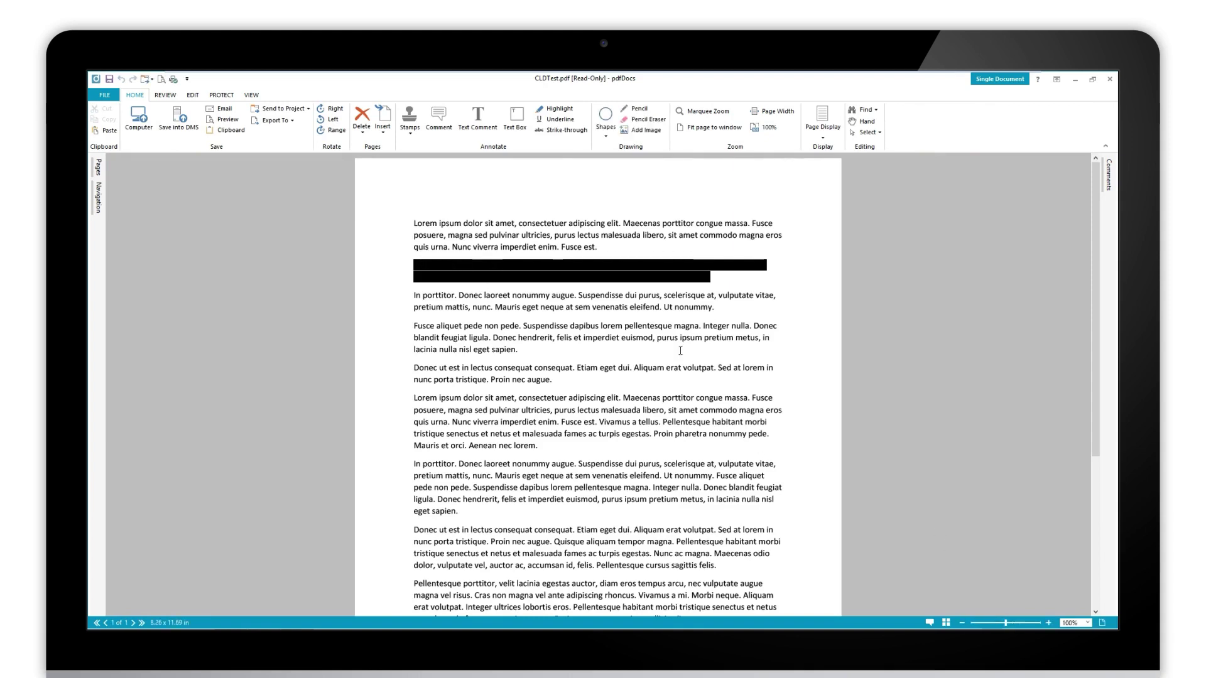
drag(489, 235, 629, 353)
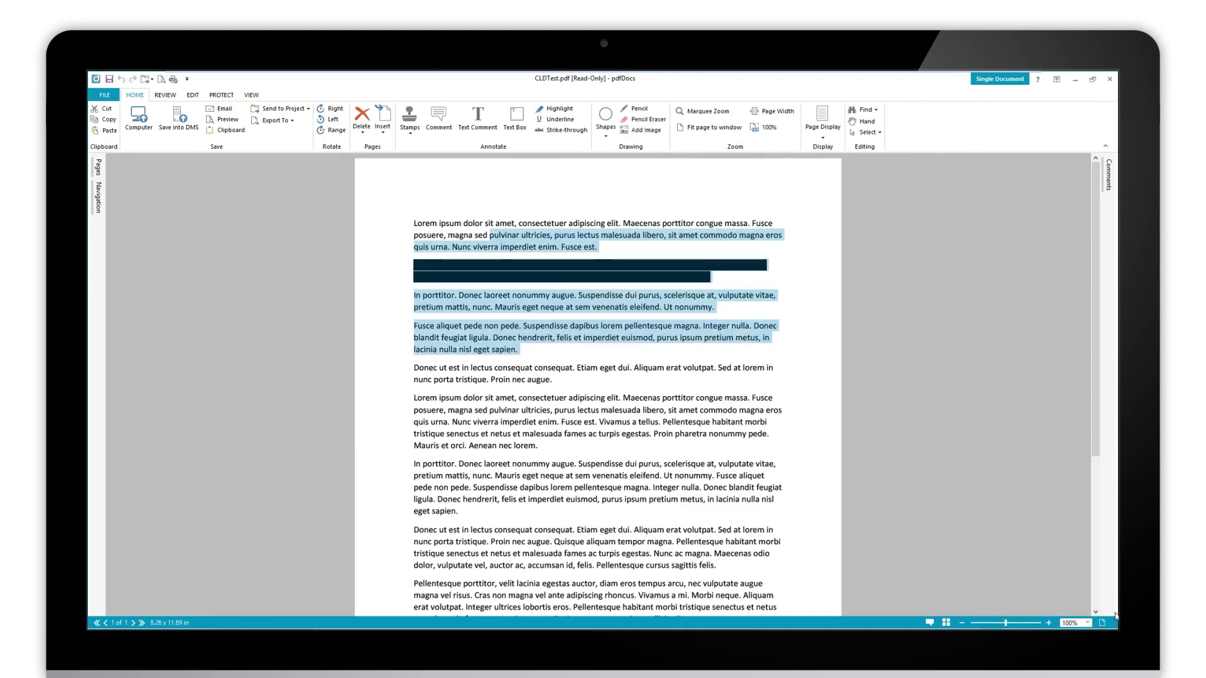
click(1048, 624)
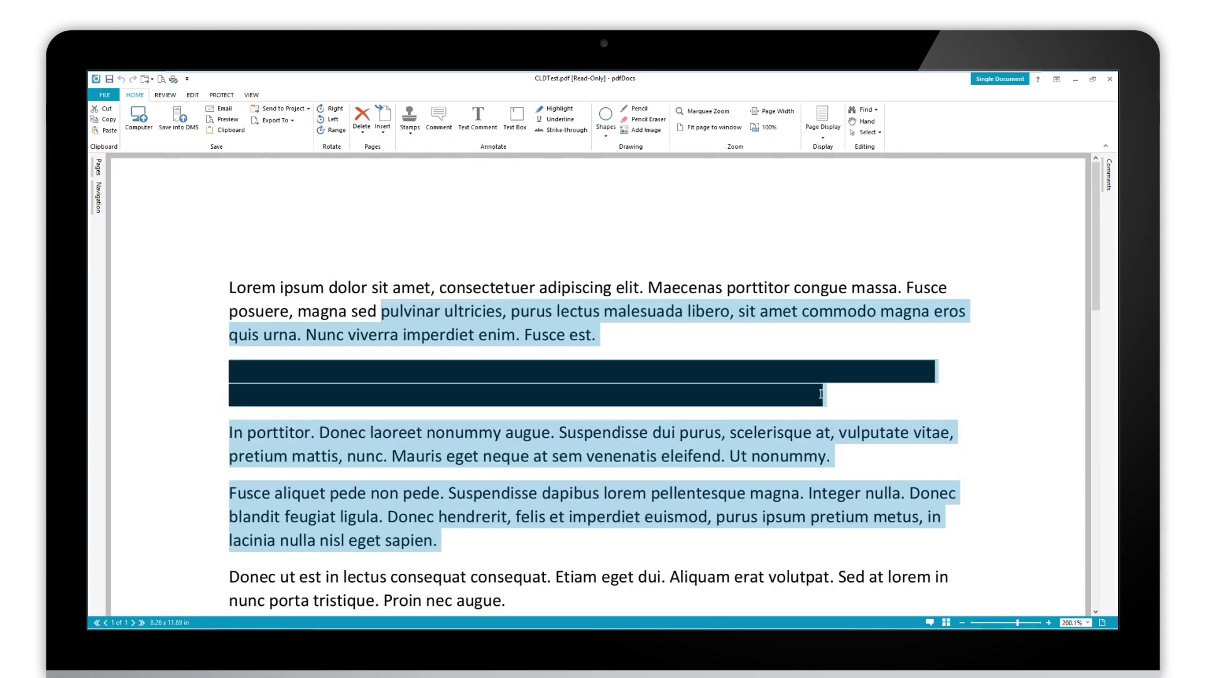
click(221, 111)
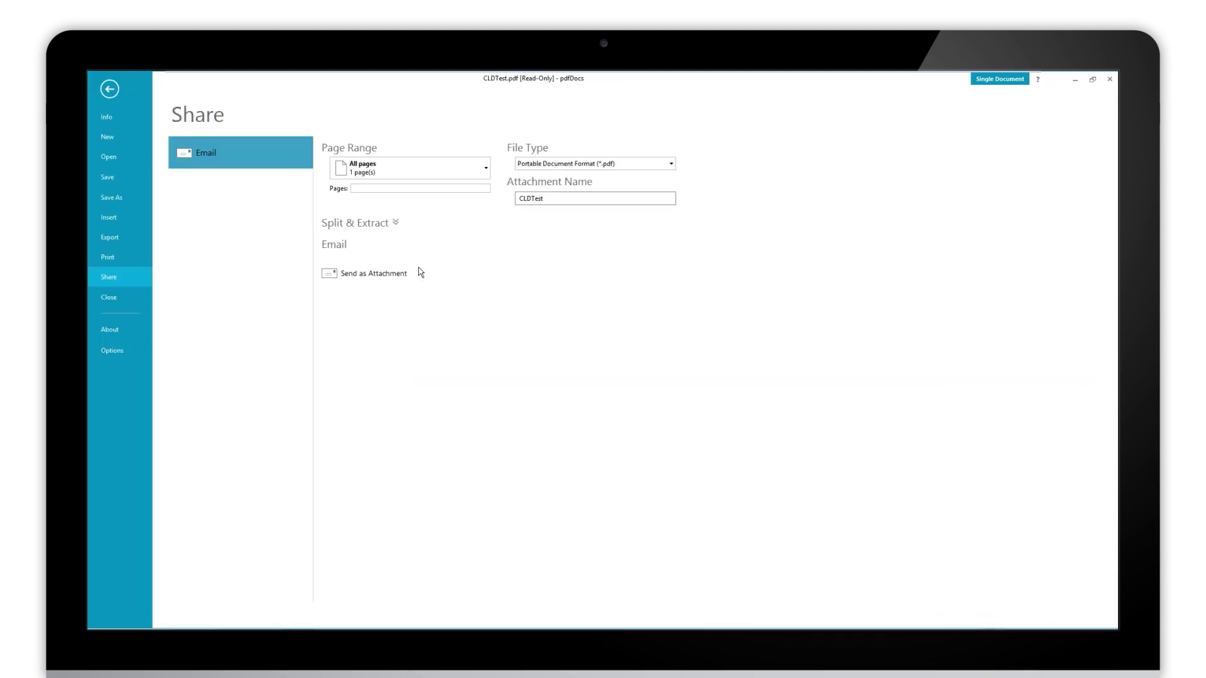
- Send CLDTest.pdf as an attachment and analyse it in cleanDocs, expanding the Improper Redaction findings
click(391, 274)
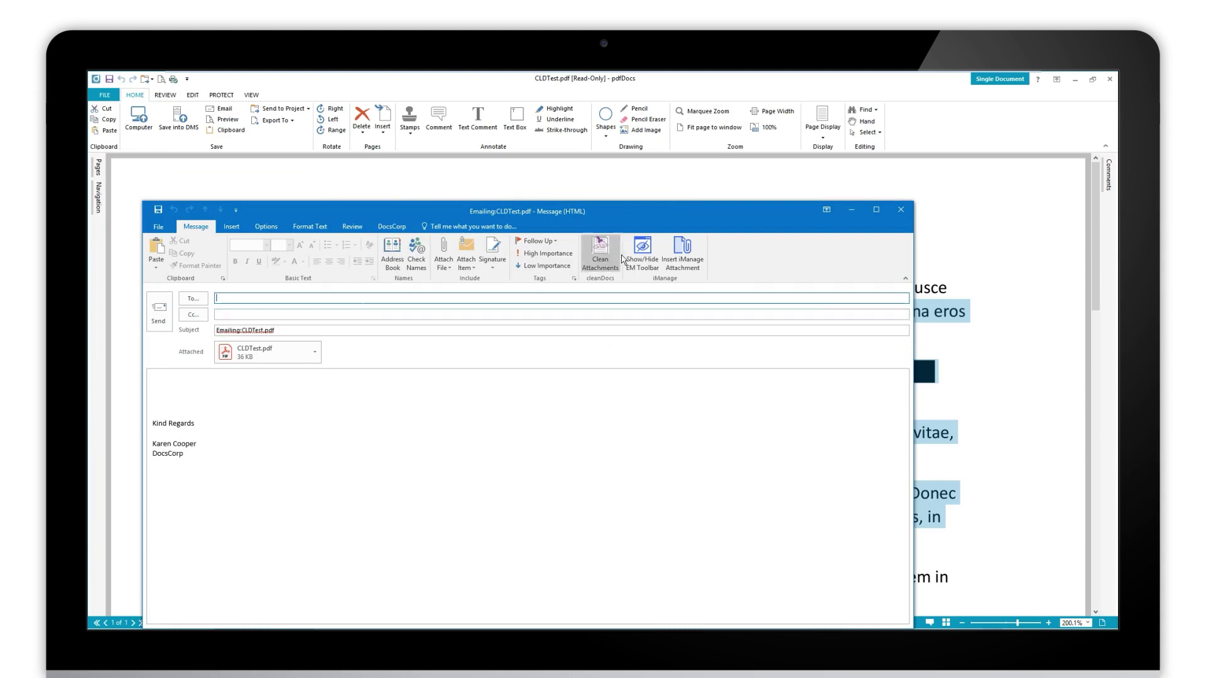
click(603, 260)
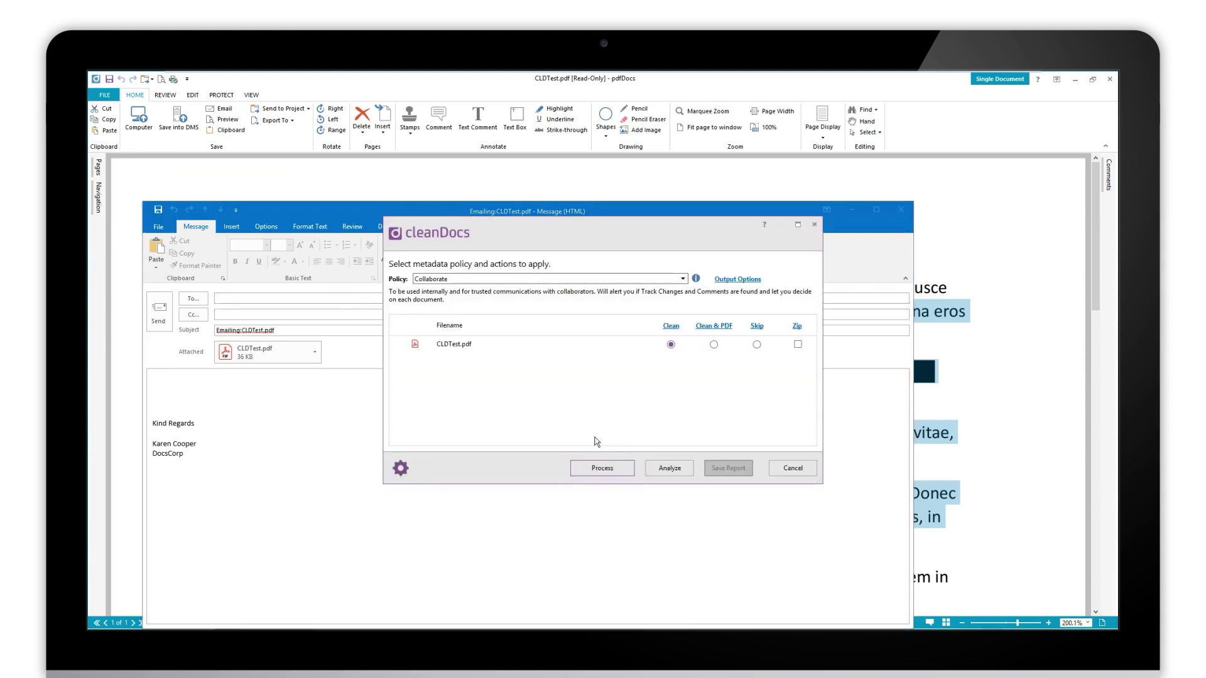
click(678, 468)
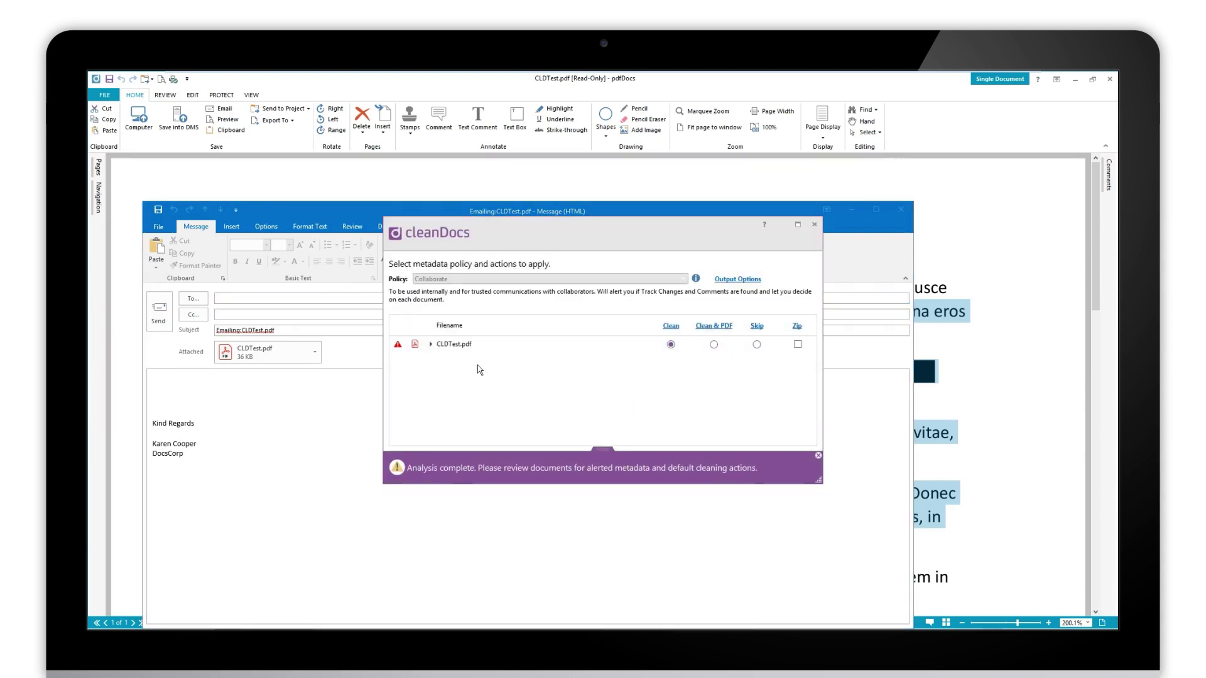
click(430, 345)
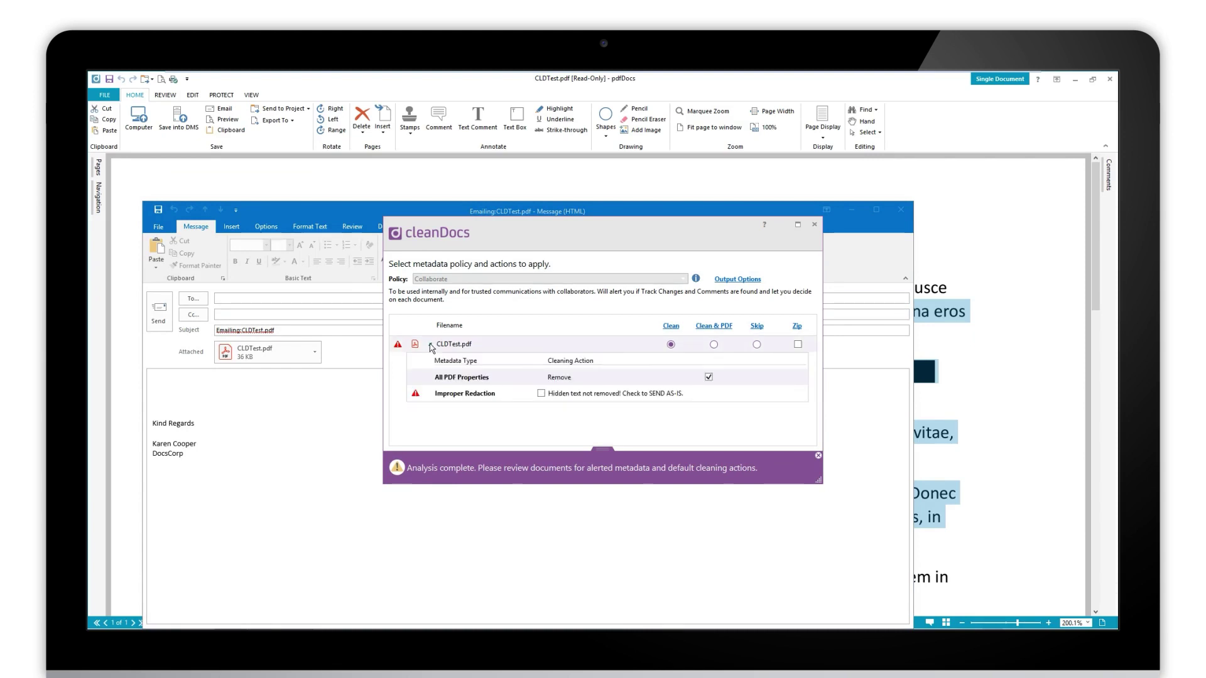
- Close the cleanDocs dialog, discard the email without saving, and close the PDF
click(814, 225)
click(902, 214)
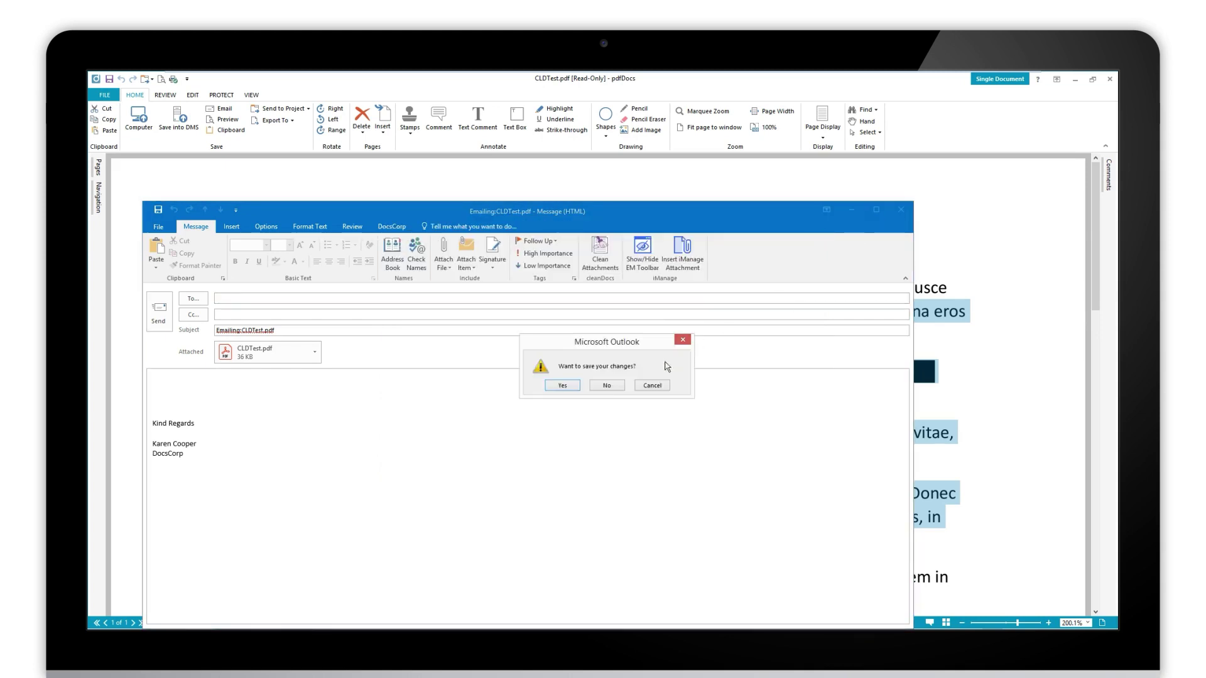
click(606, 388)
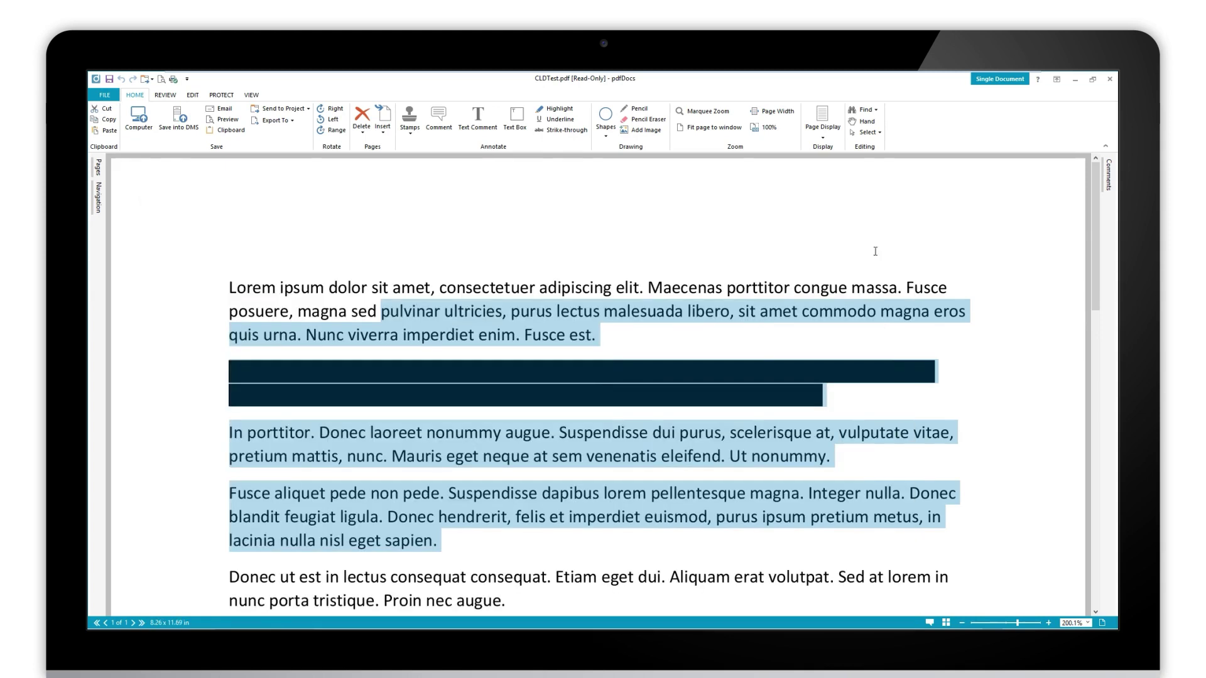
click(1110, 79)
- Close the PDF without saving and remove the black highlighting from the second paragraph
click(633, 393)
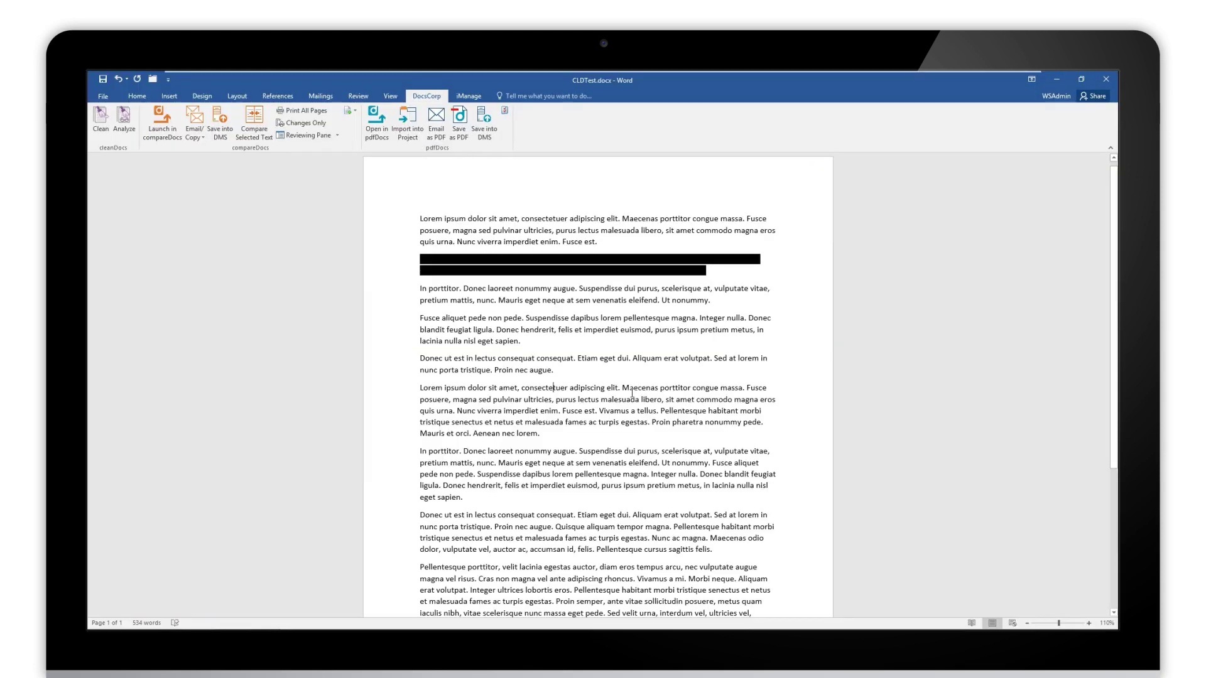
drag(584, 267, 411, 258)
click(132, 99)
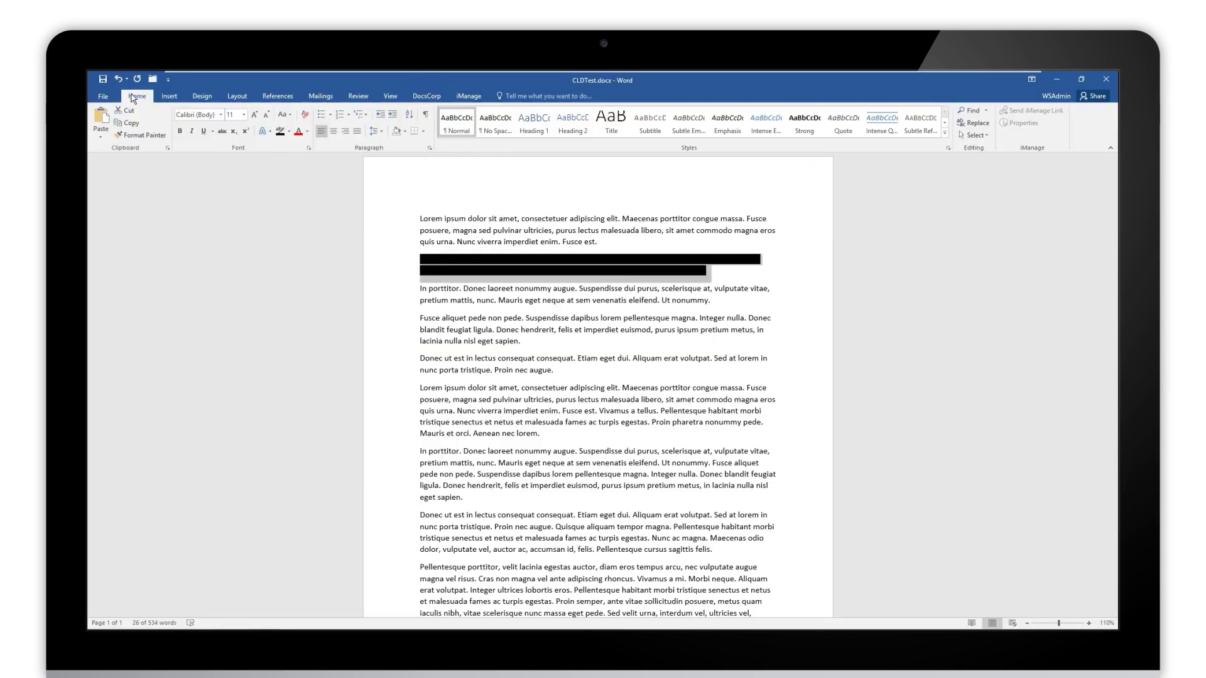
click(288, 132)
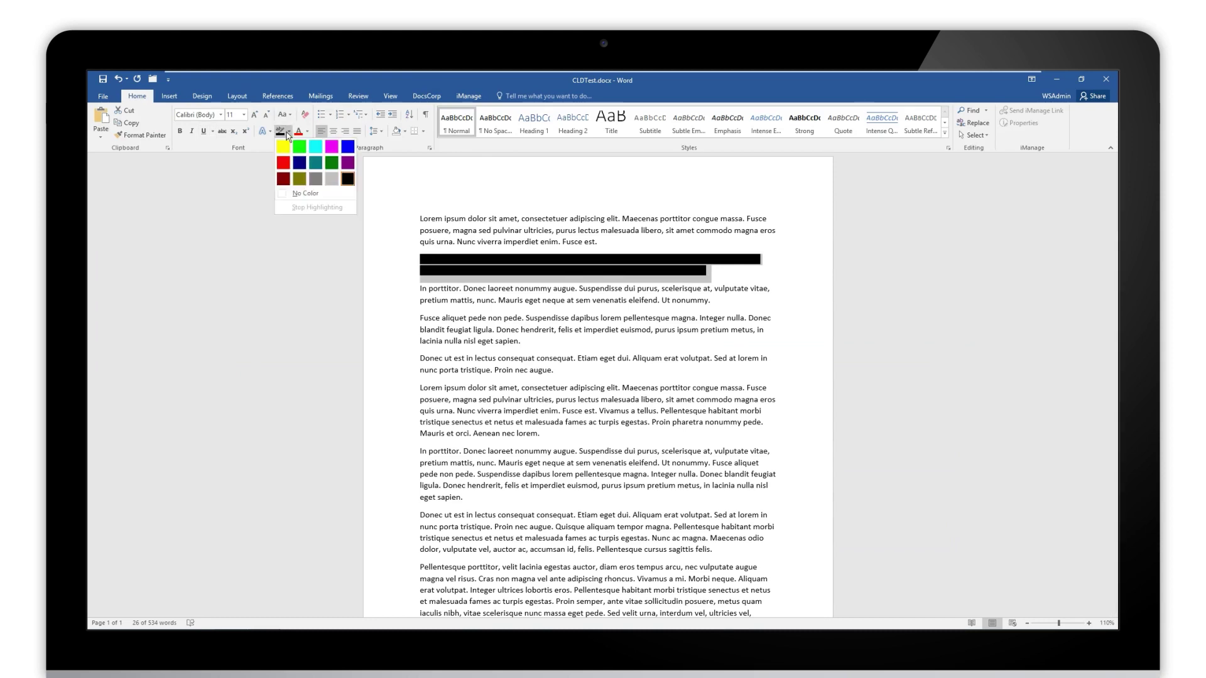
click(306, 194)
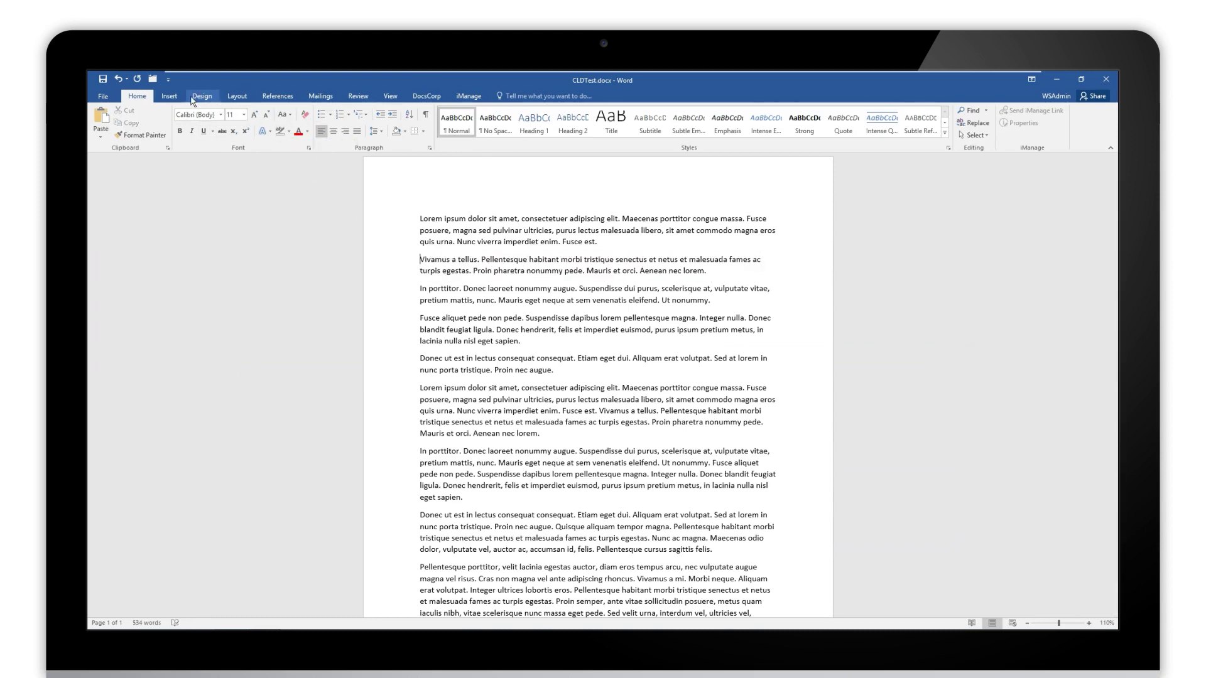
- Draw a rectangle shape over the second paragraph and give it a solid black fill
click(169, 96)
click(252, 137)
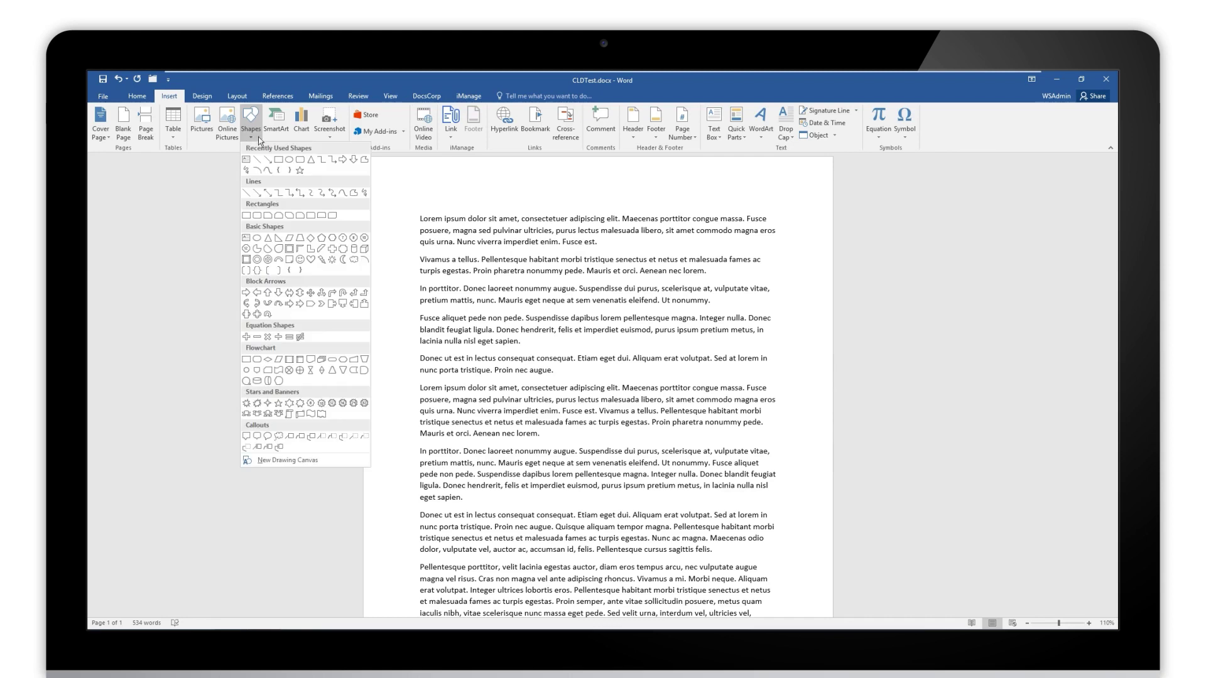
click(278, 164)
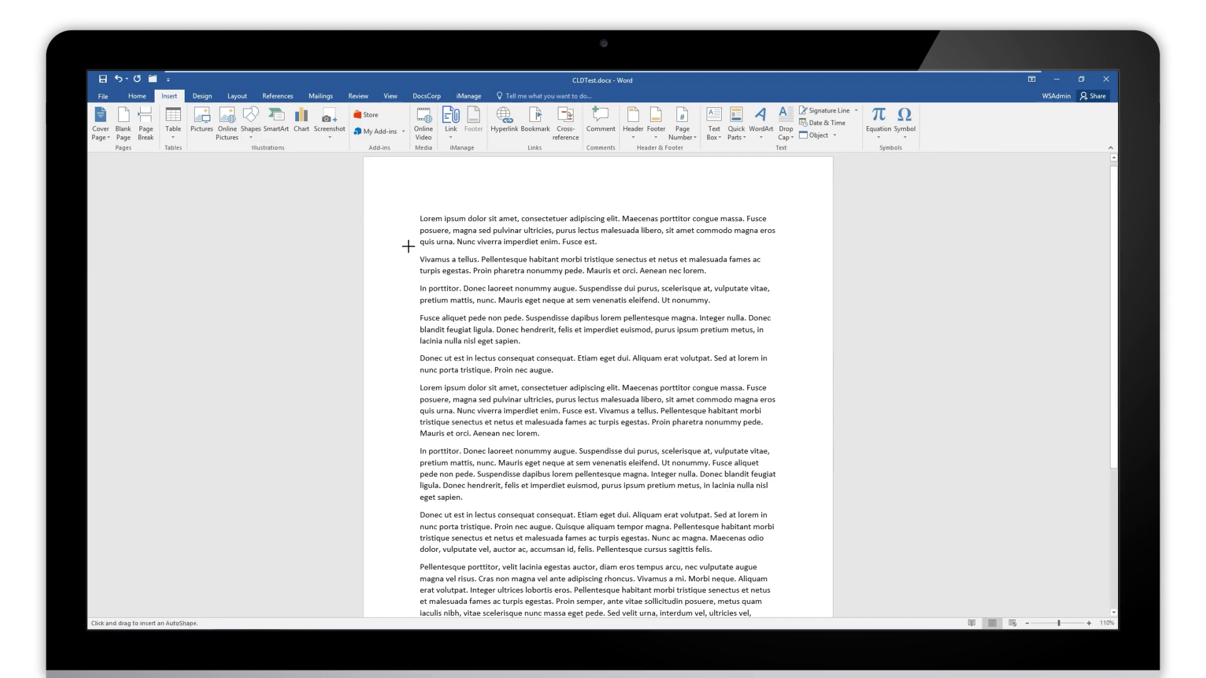
mouse_move(408, 247)
mouse_down()
mouse_move(720, 320)
mouse_move(796, 351)
mouse_up()
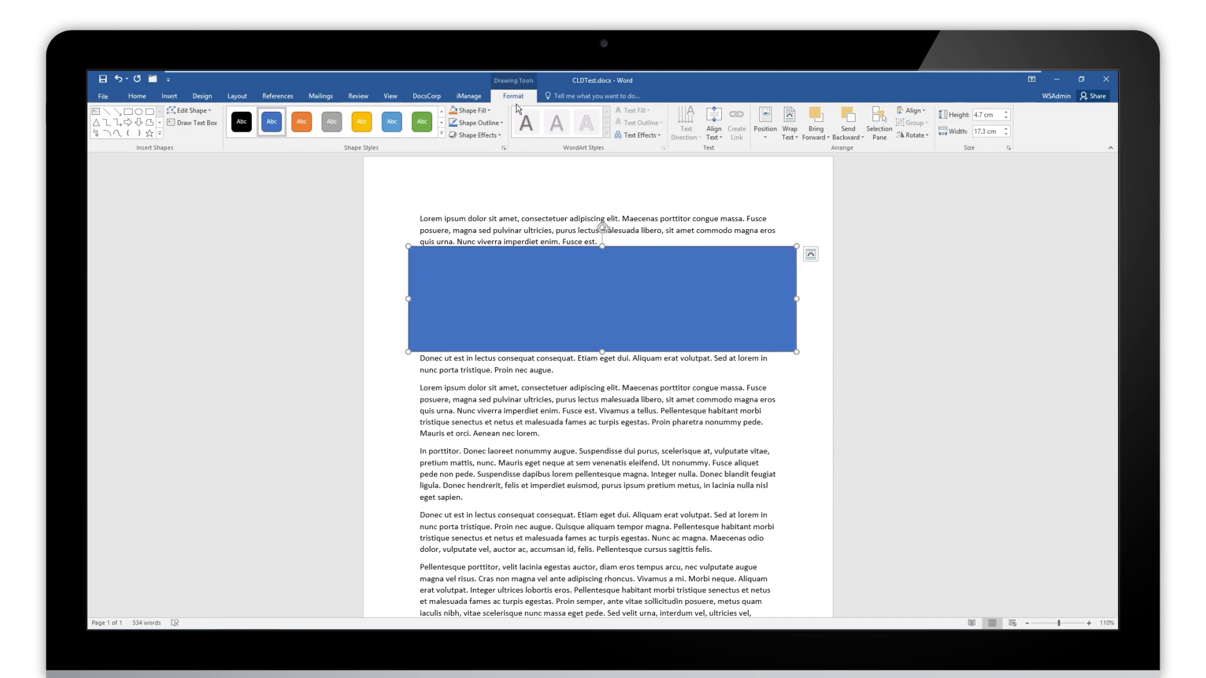
click(487, 110)
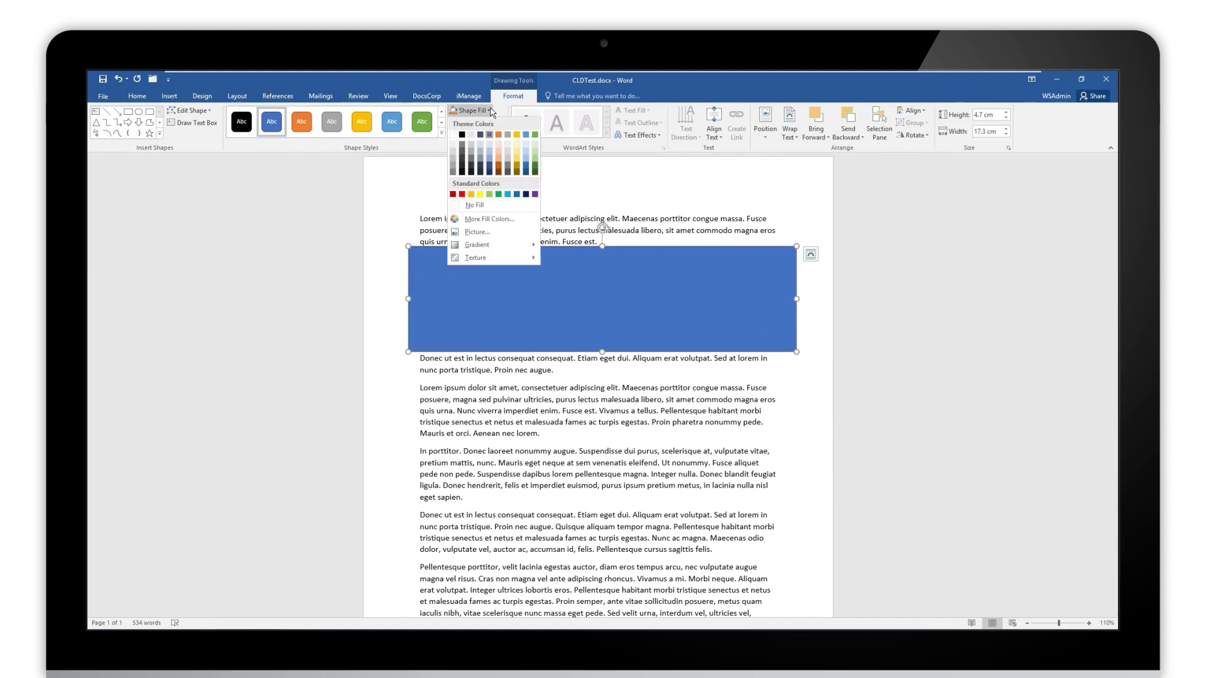
click(463, 136)
click(640, 437)
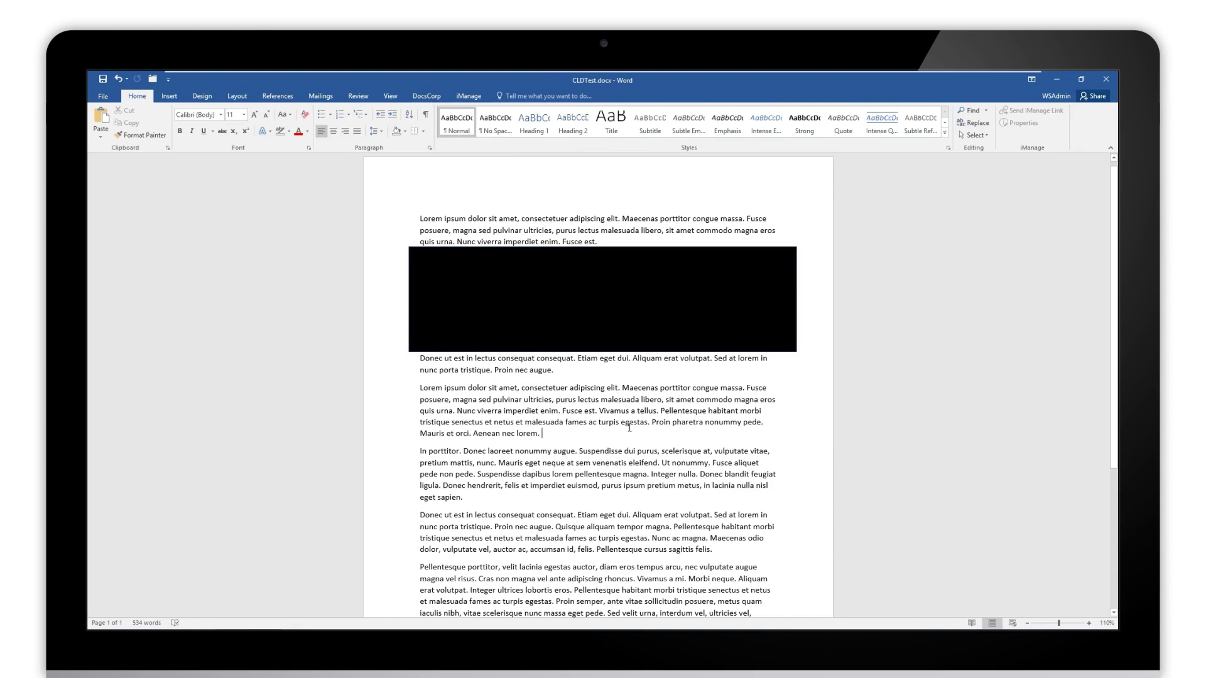
click(426, 96)
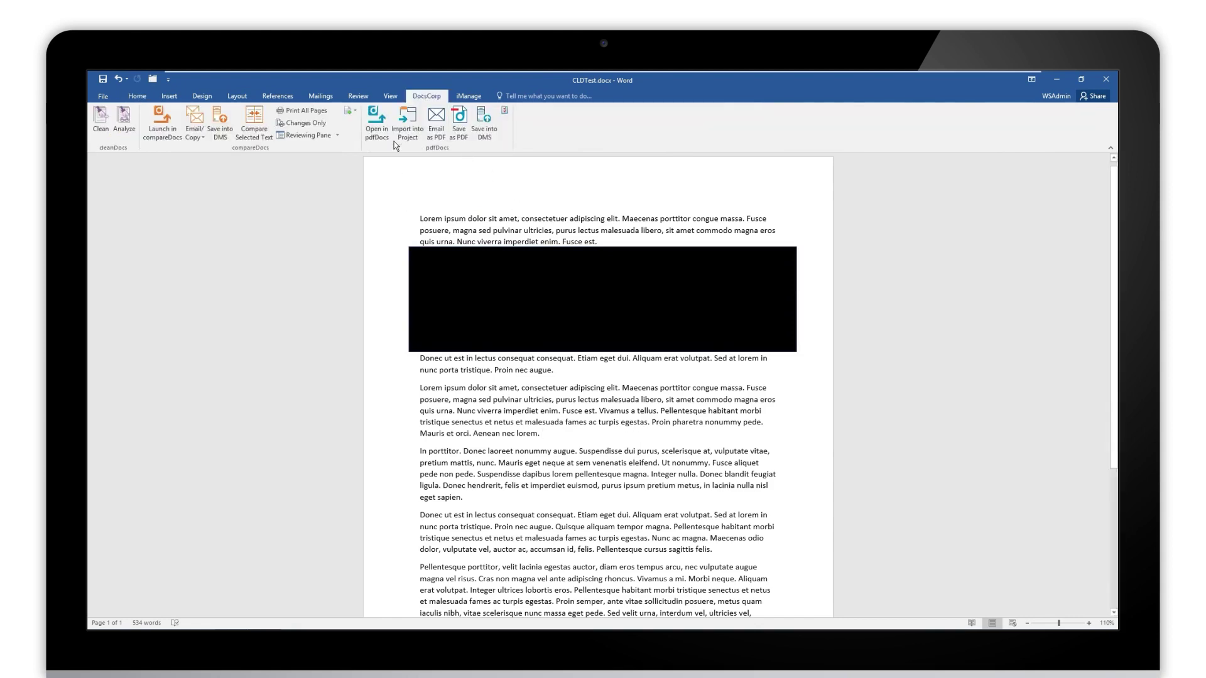
- Convert CLDTest to PDF in pdfDocs and select text across the black box to reveal hidden words
click(377, 126)
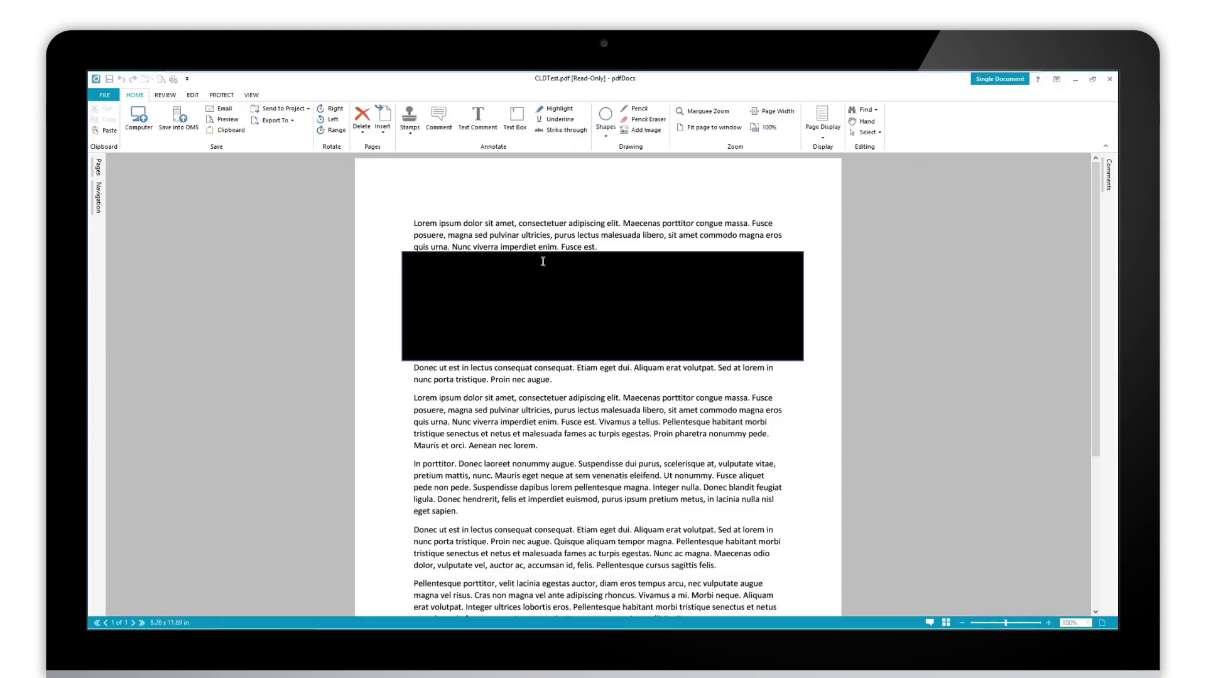
click(749, 306)
drag(424, 224, 587, 433)
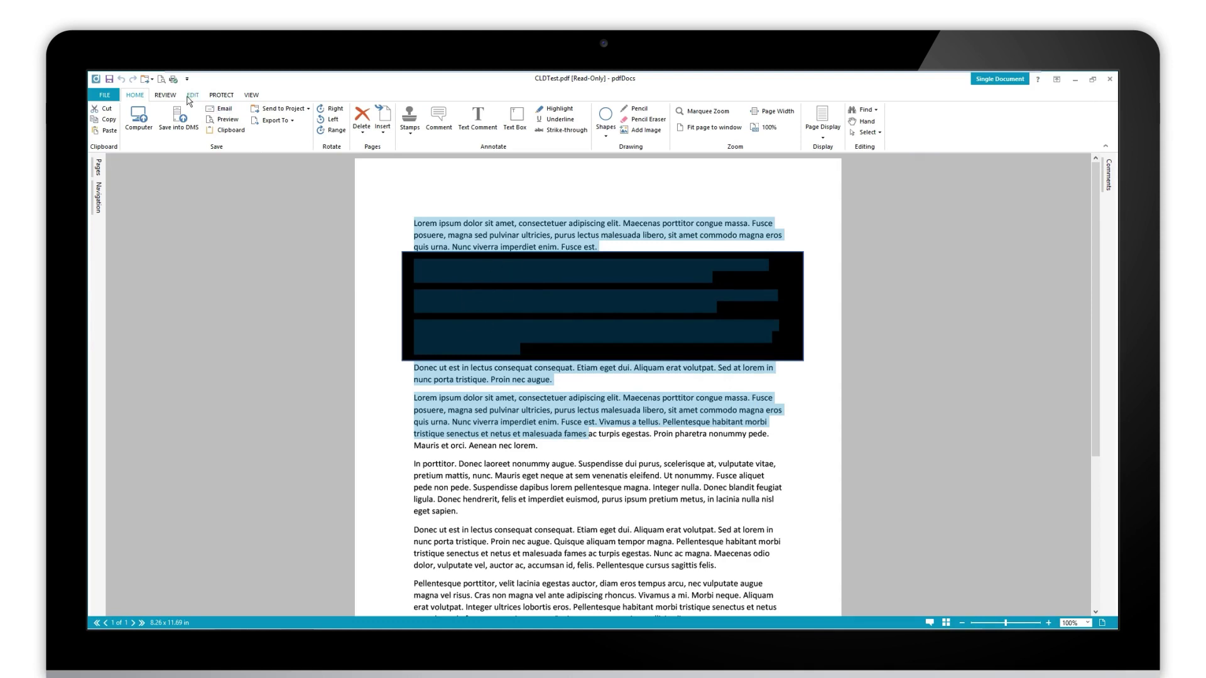
- Email CLDTest.pdf as an attachment and analyse it in cleanDocs to view the Improper Redaction warning
click(225, 110)
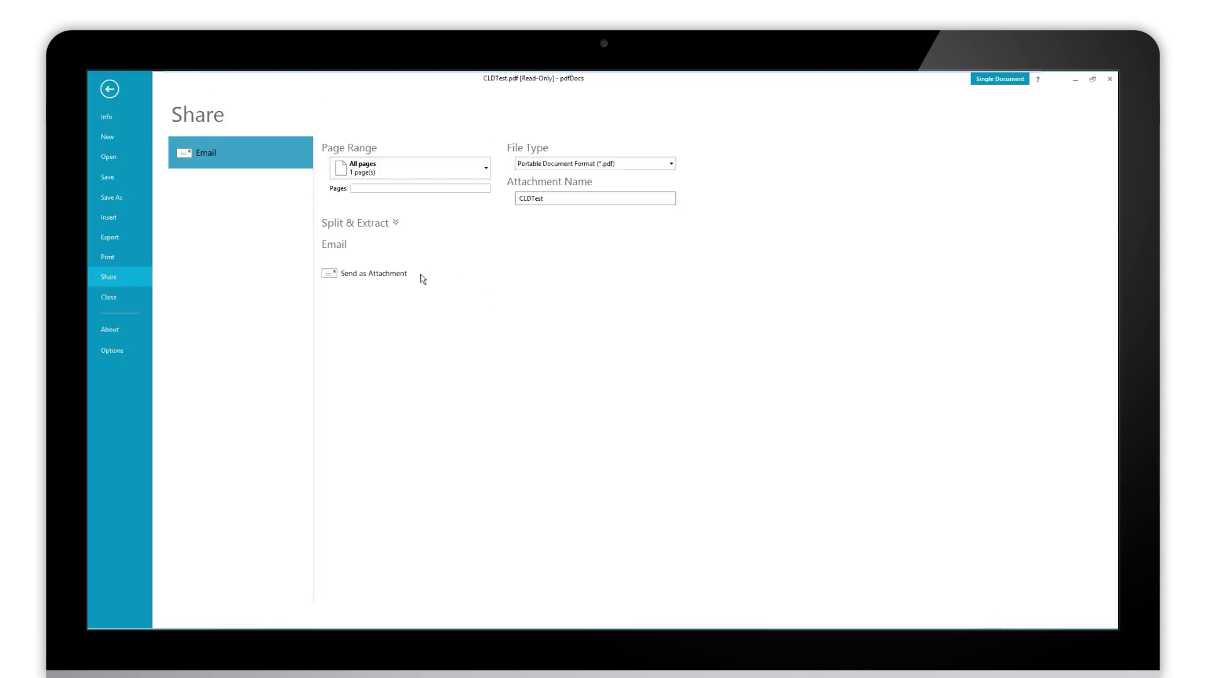
click(399, 280)
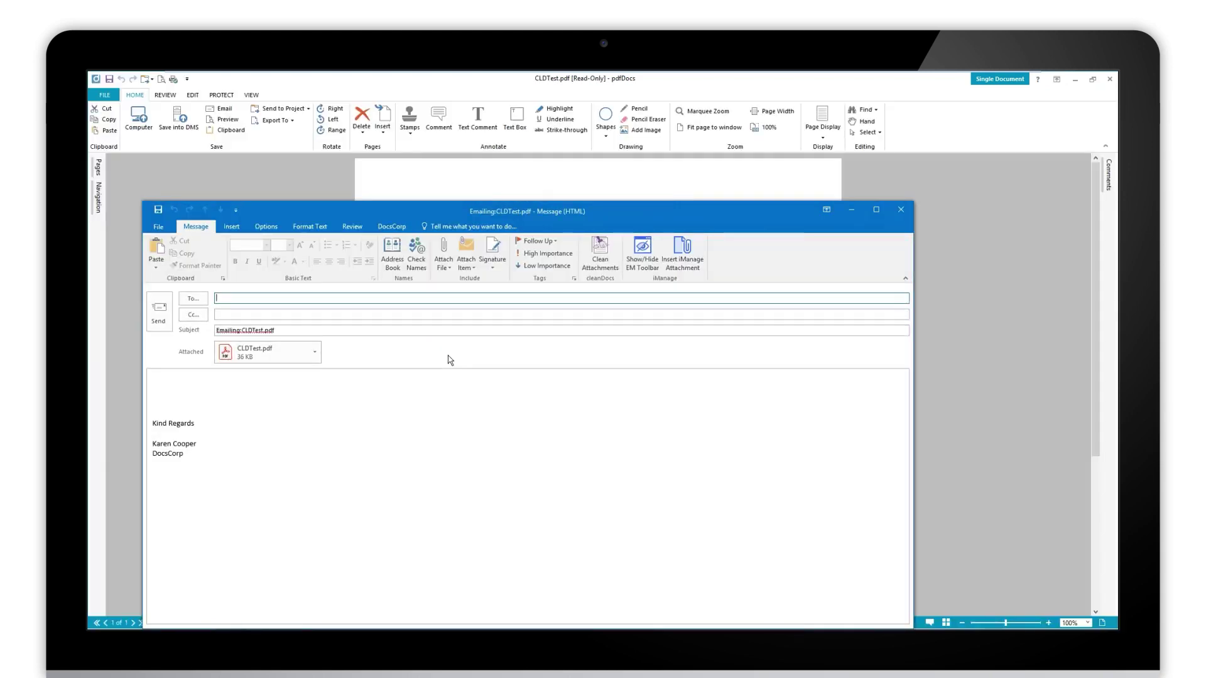
click(599, 252)
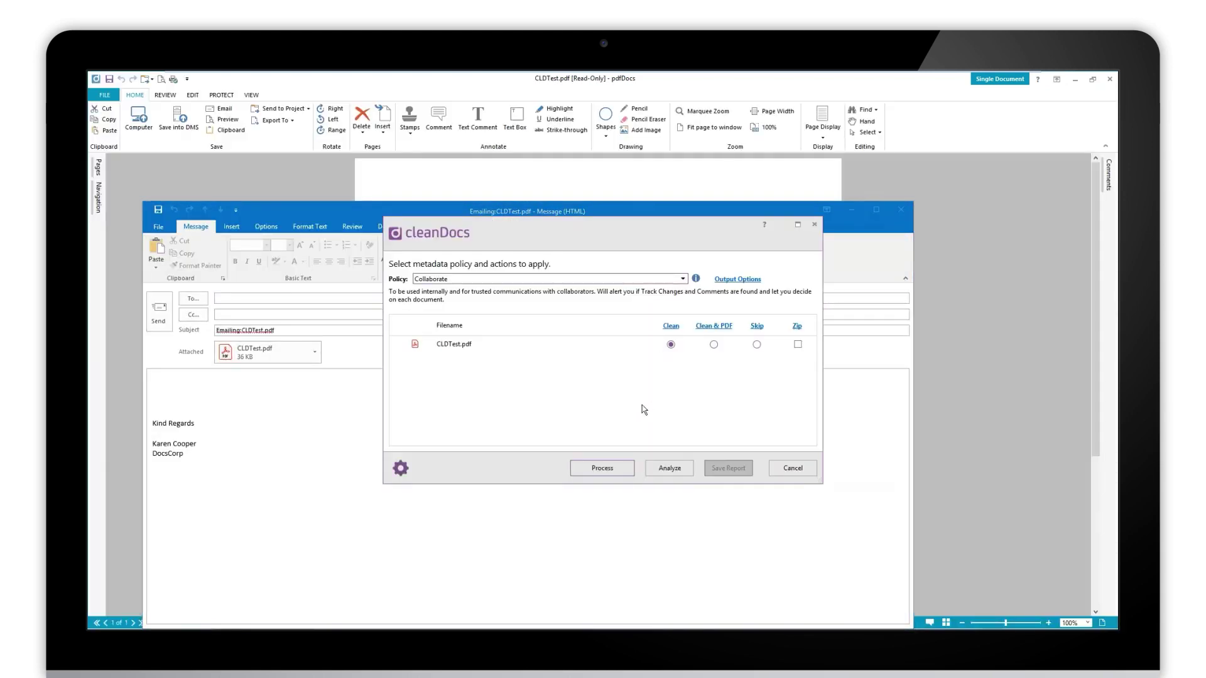
click(669, 473)
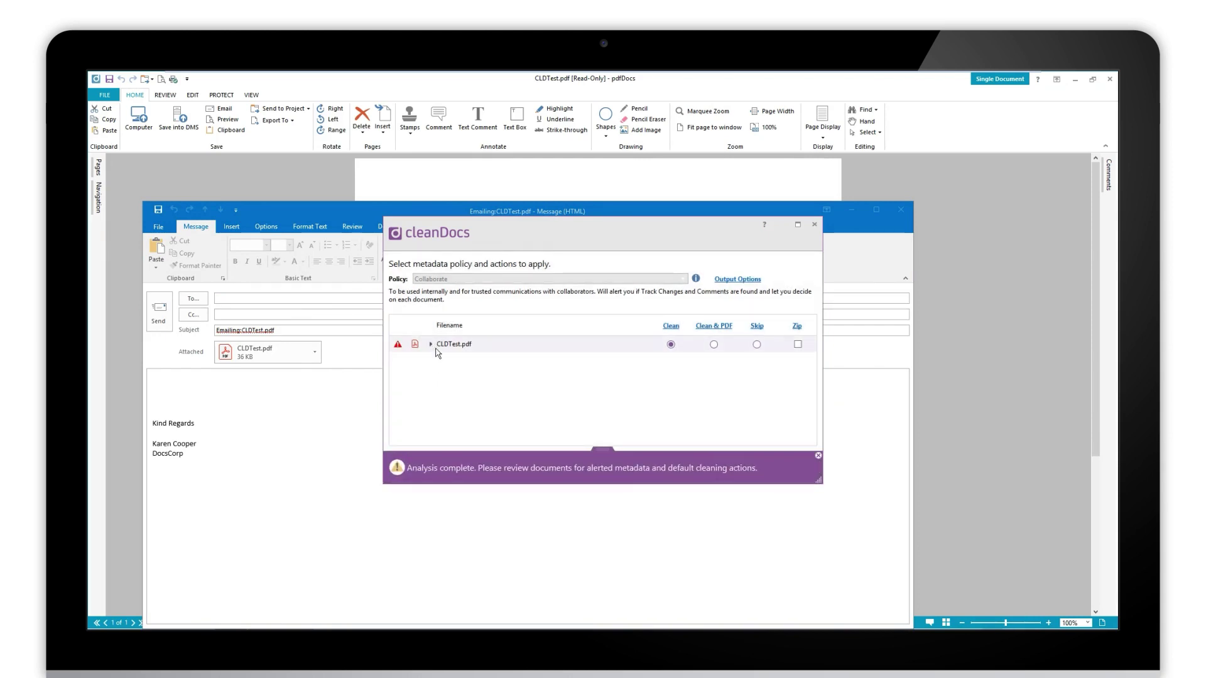
click(431, 344)
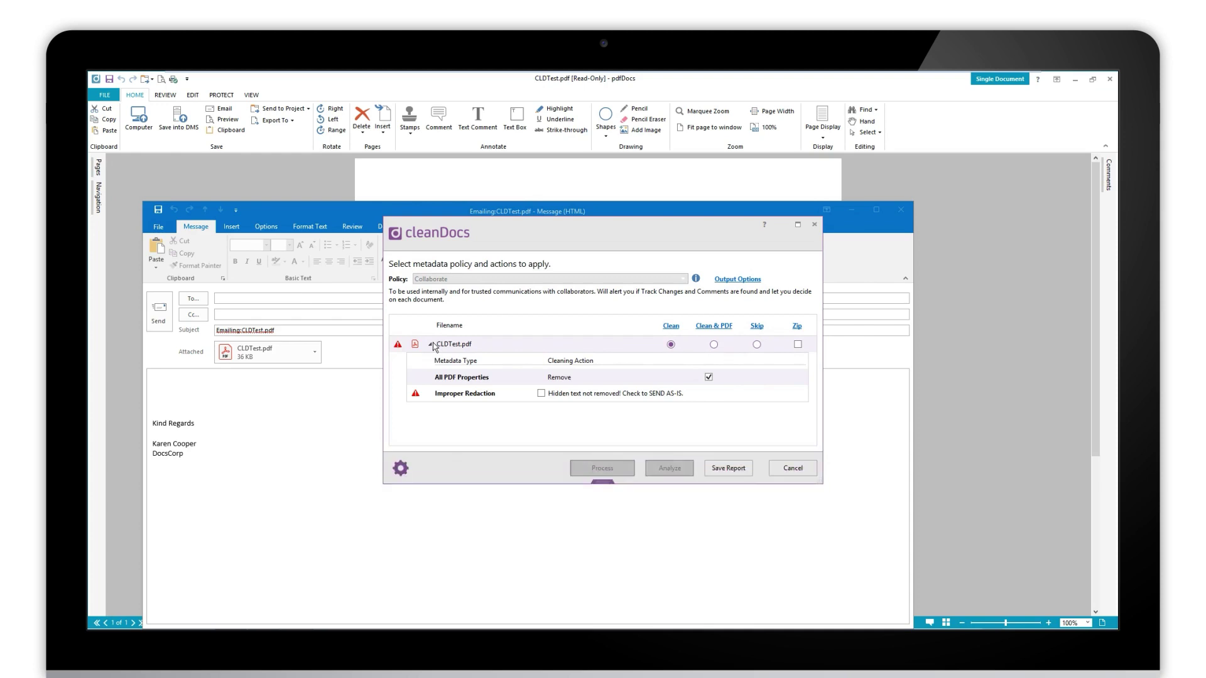
- Cancel cleanDocs and close the email and the PDF without saving
click(793, 467)
click(900, 209)
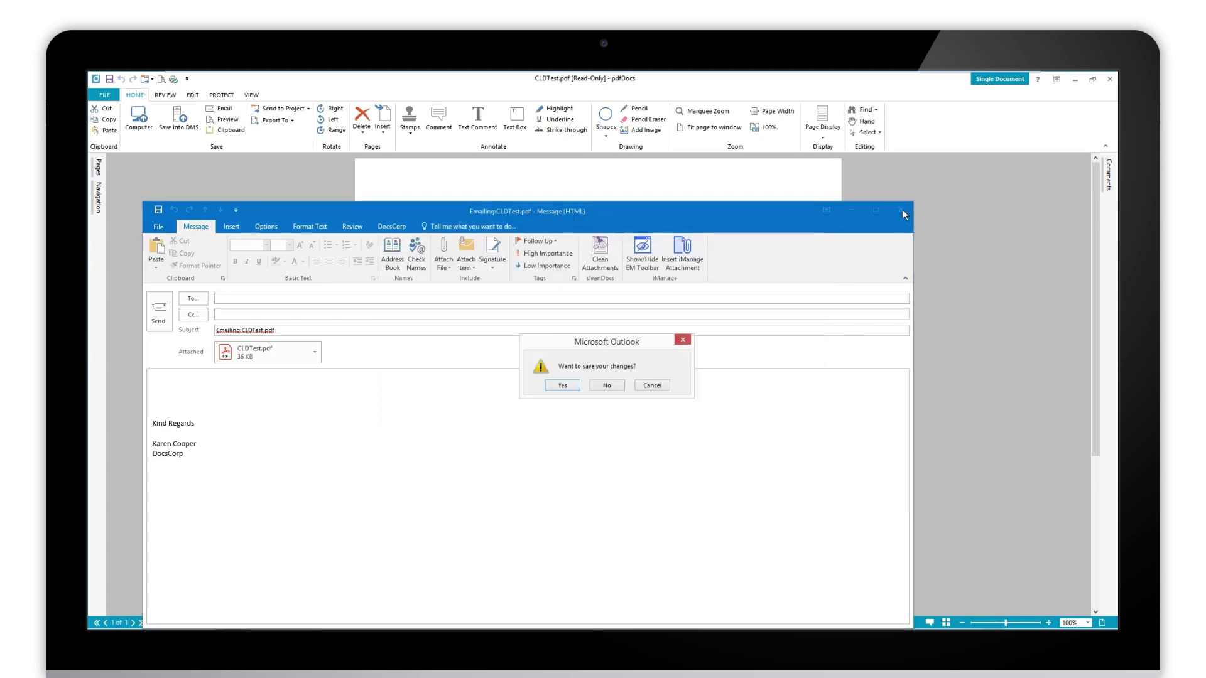
click(612, 385)
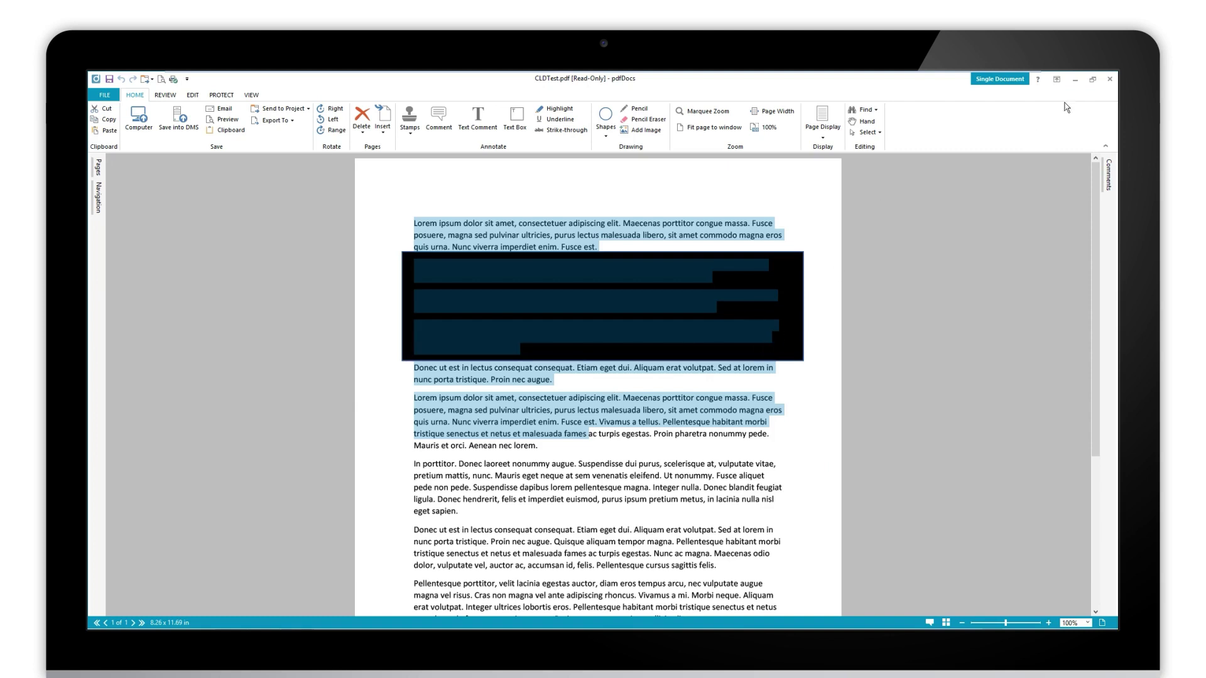
click(1109, 79)
click(641, 394)
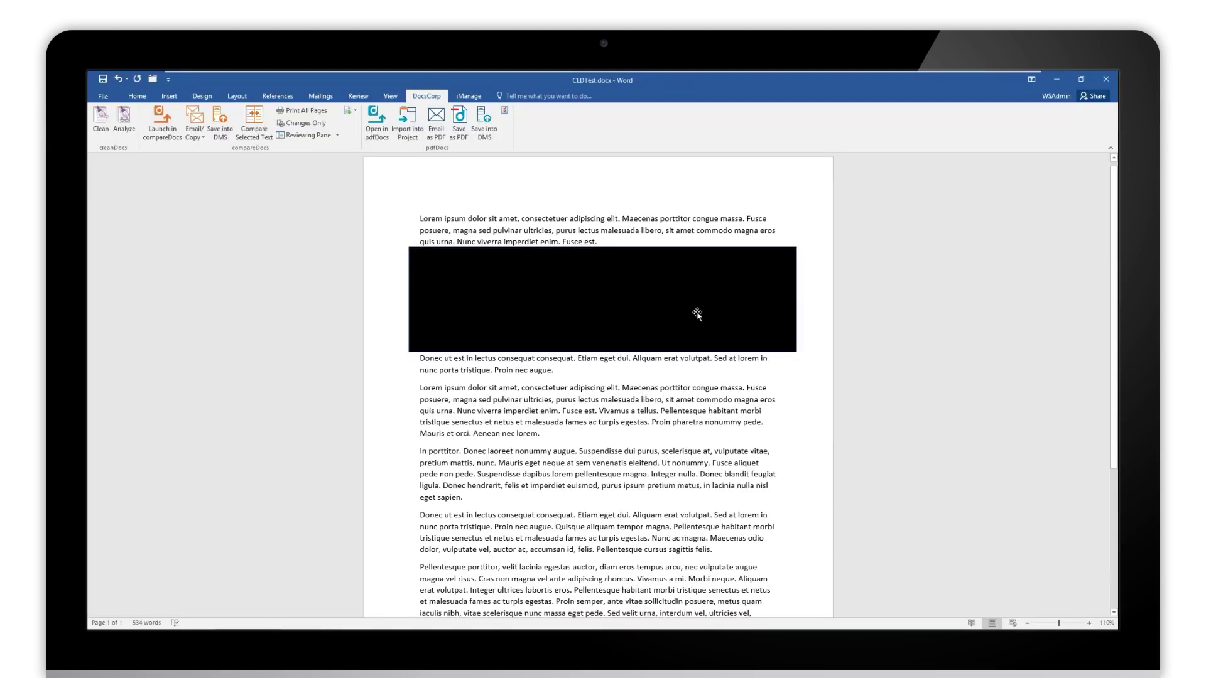
- Give the black rectangle a white fill and no outline
click(697, 314)
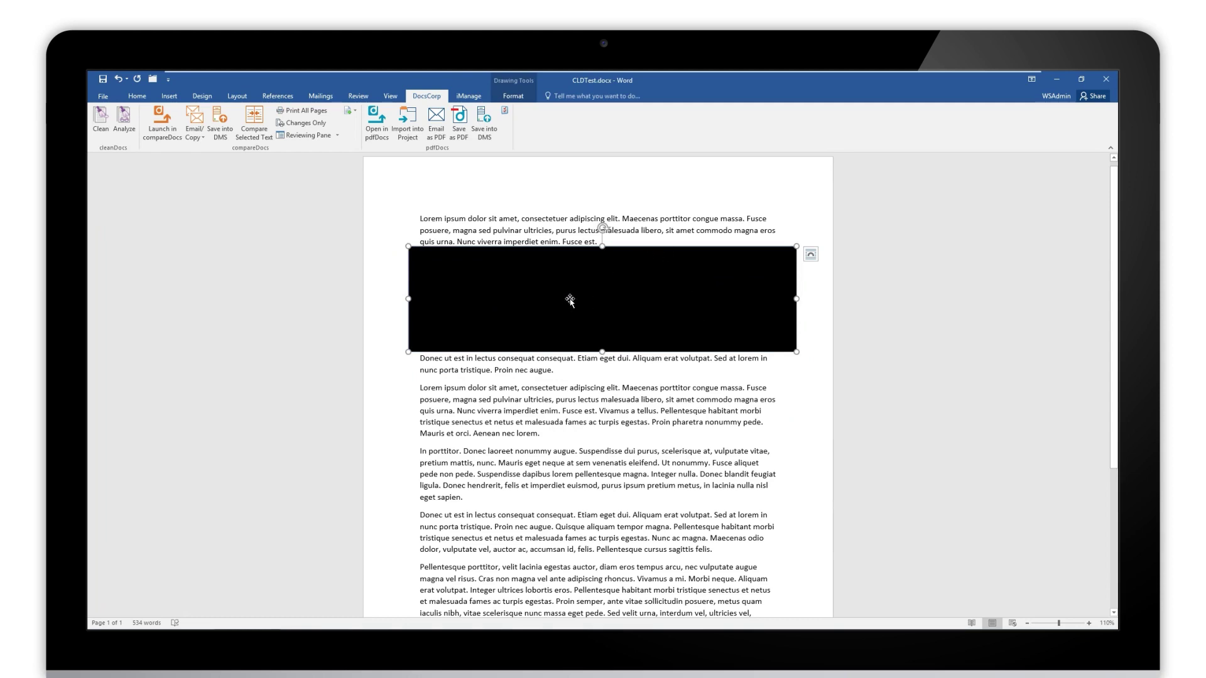
click(513, 96)
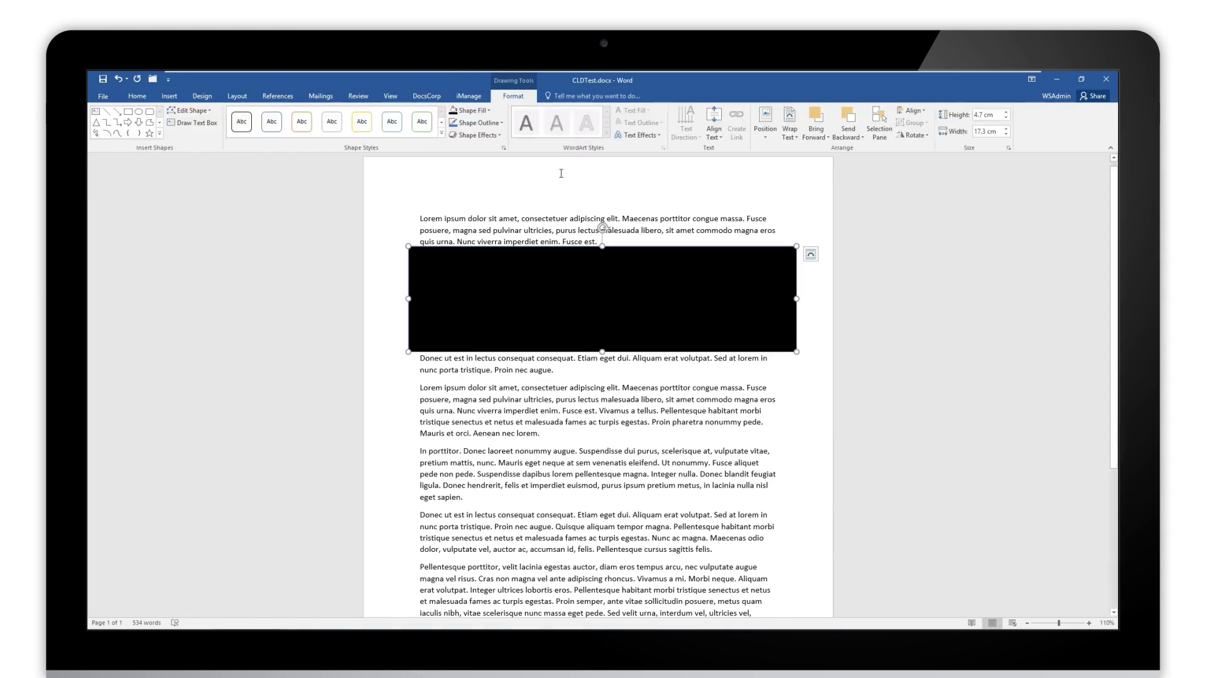
click(489, 113)
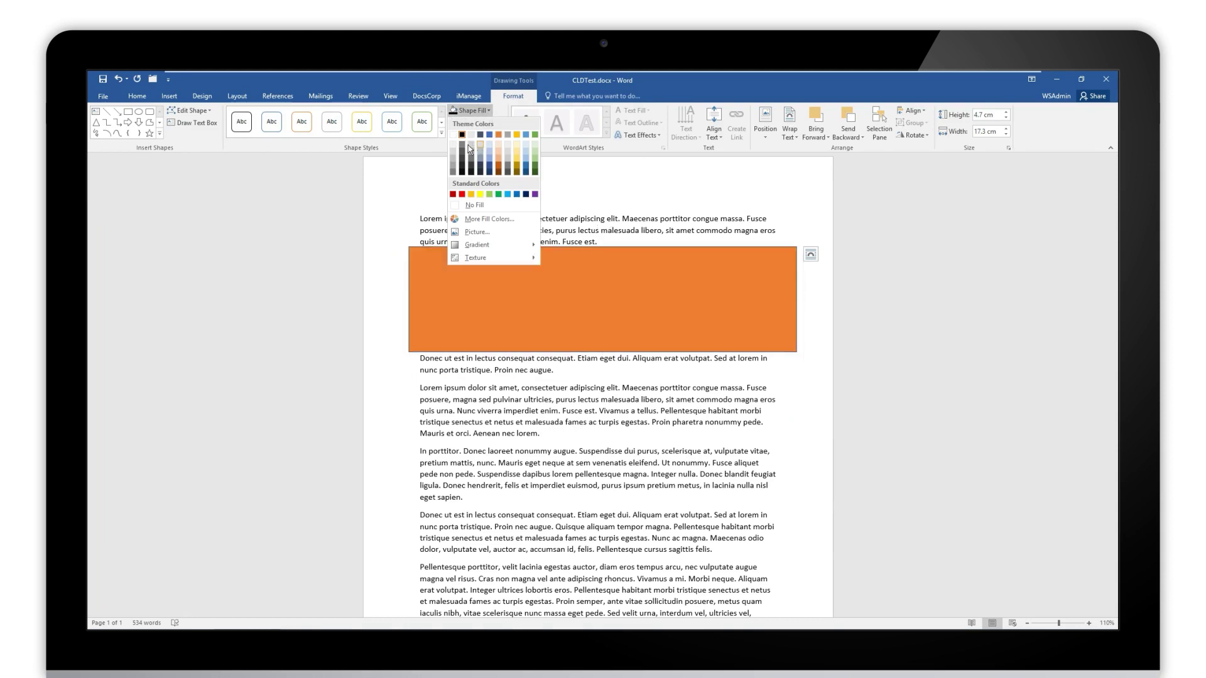
key(Escape)
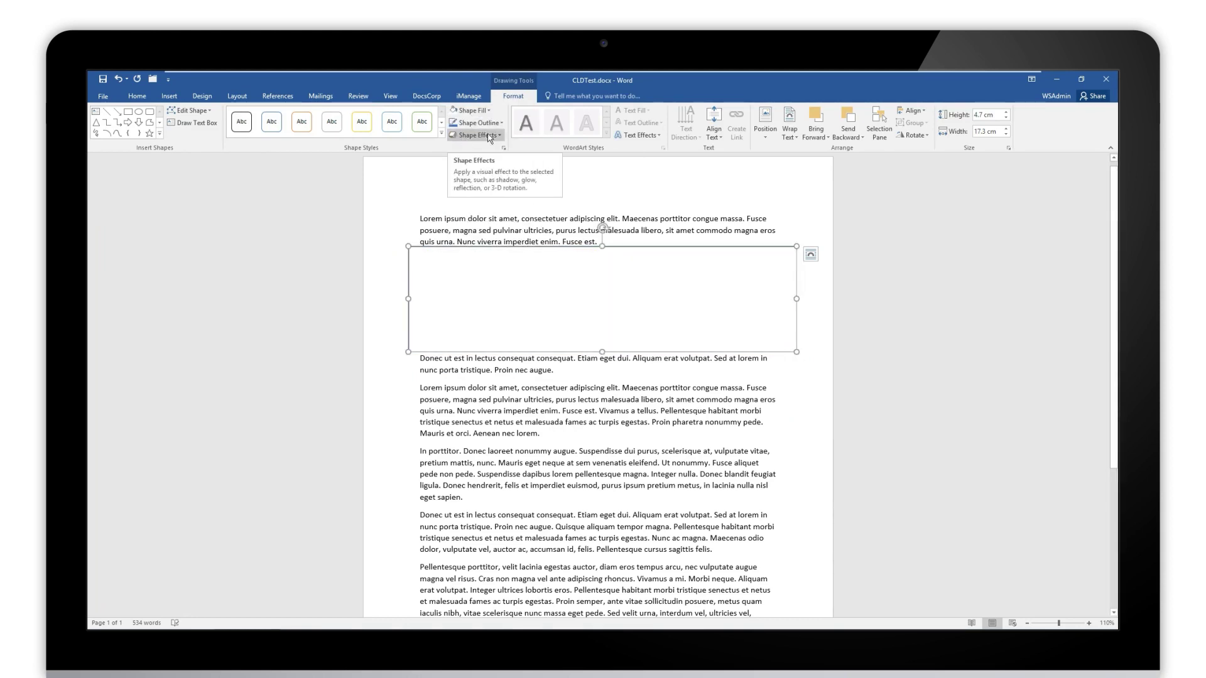
click(502, 123)
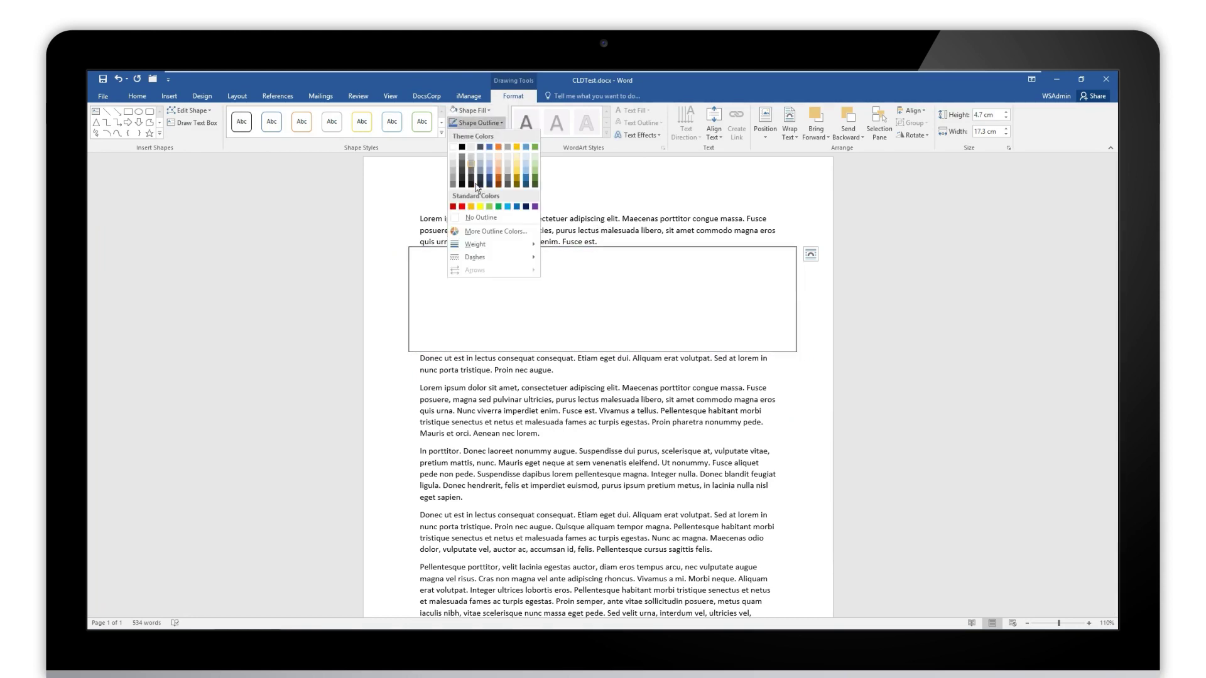
click(478, 220)
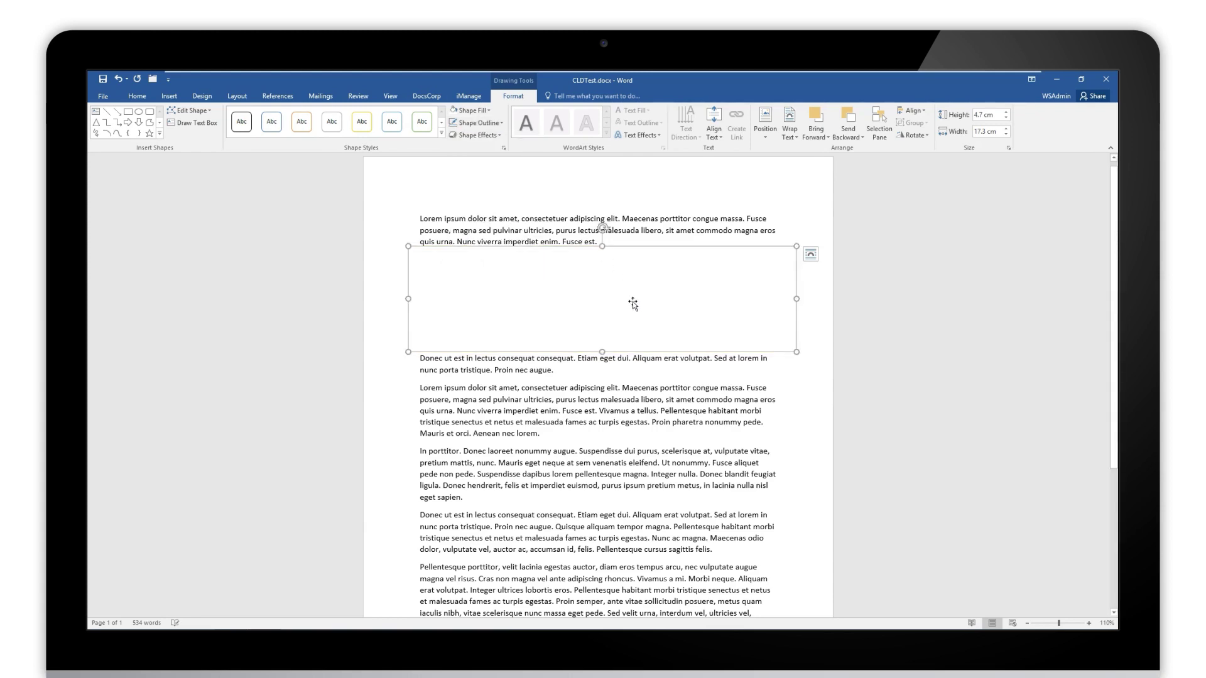
- Resize and position the white box to cover the two paragraphs after the third
drag(787, 347, 706, 299)
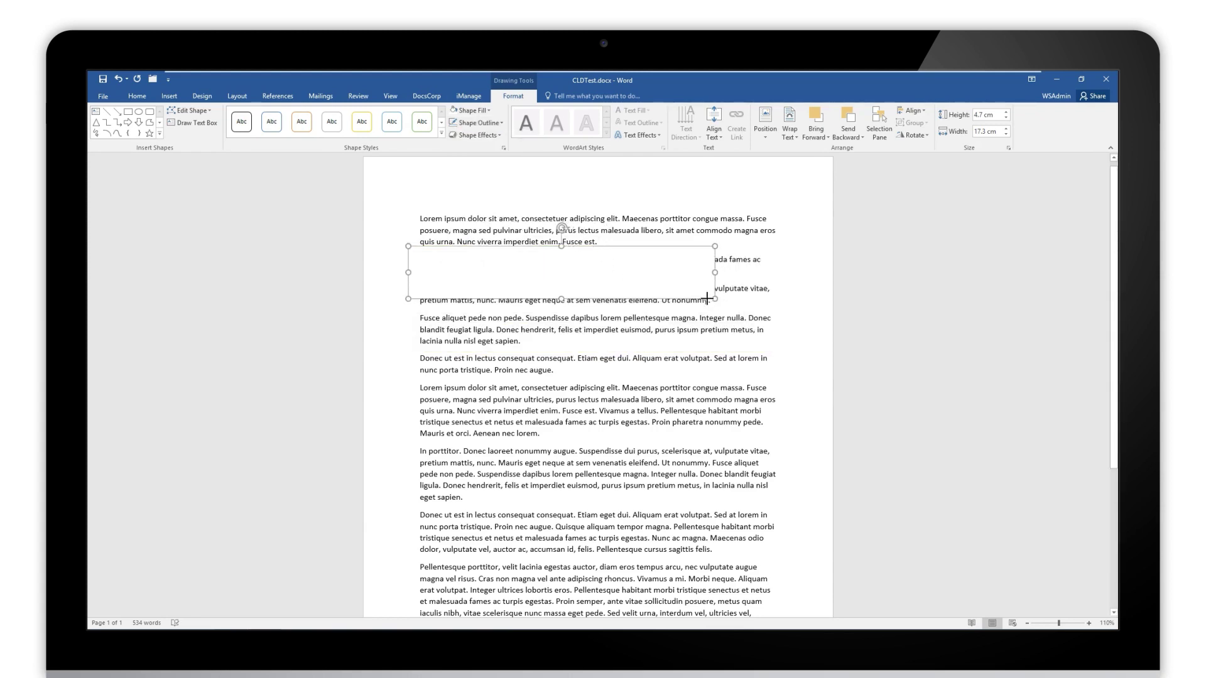
drag(603, 276, 646, 293)
drag(674, 373, 611, 336)
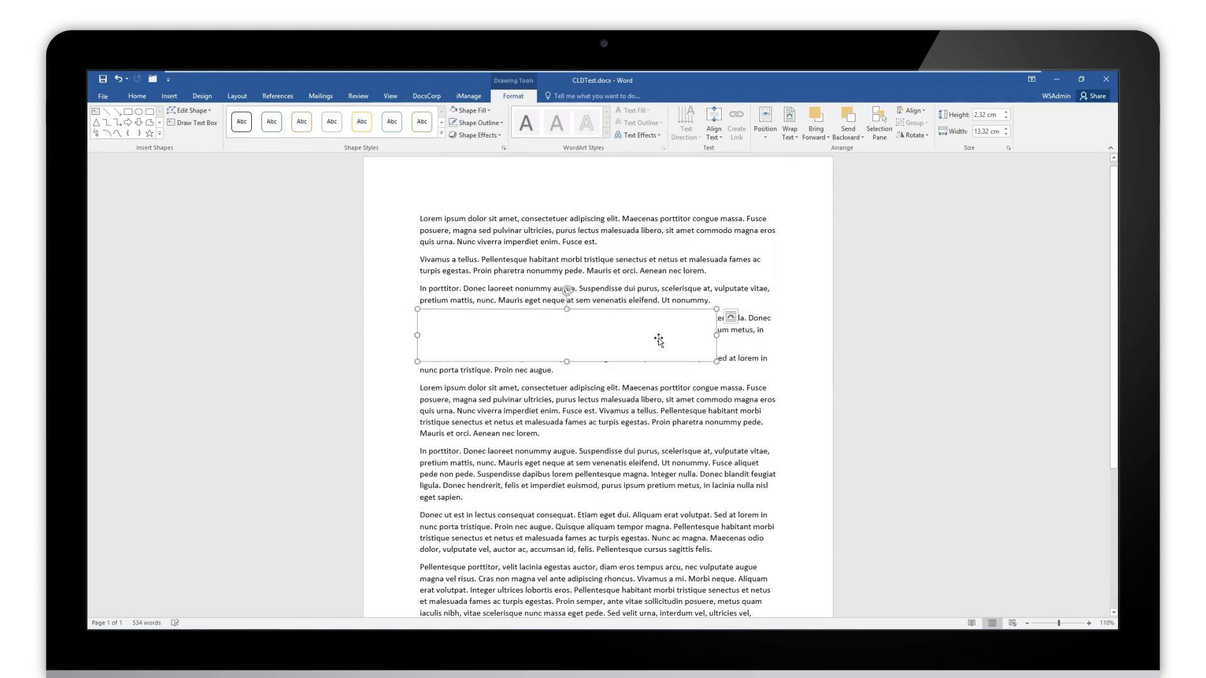
drag(727, 359, 787, 375)
click(793, 385)
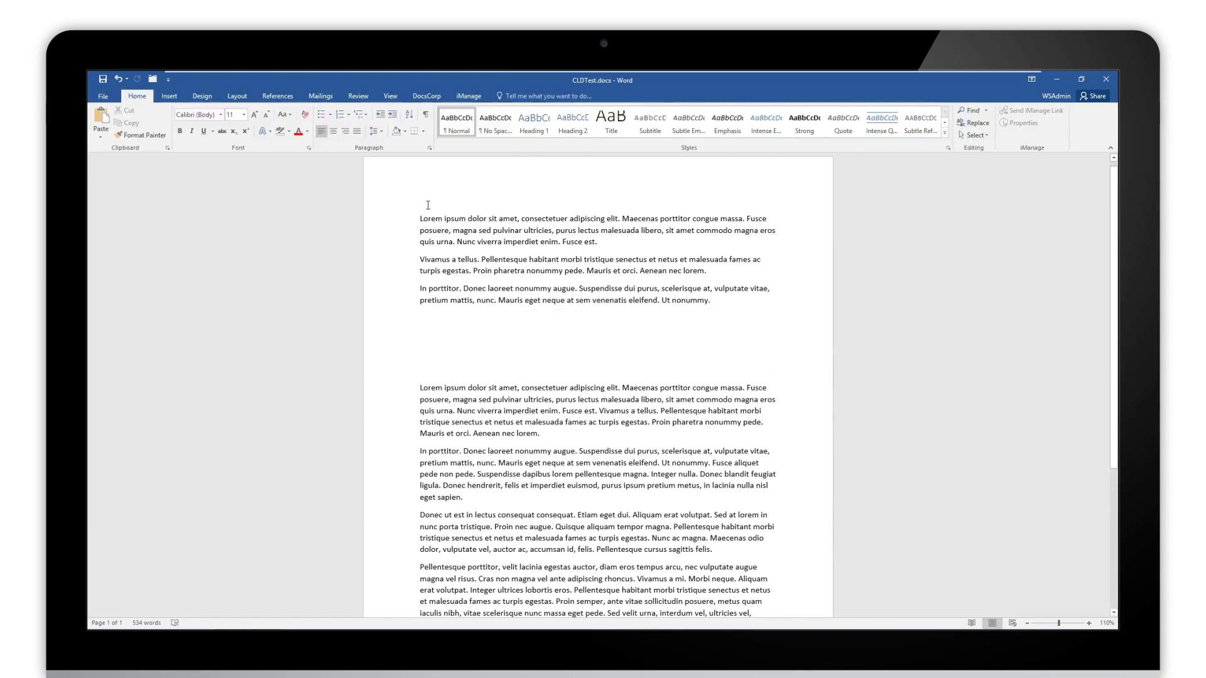
click(431, 99)
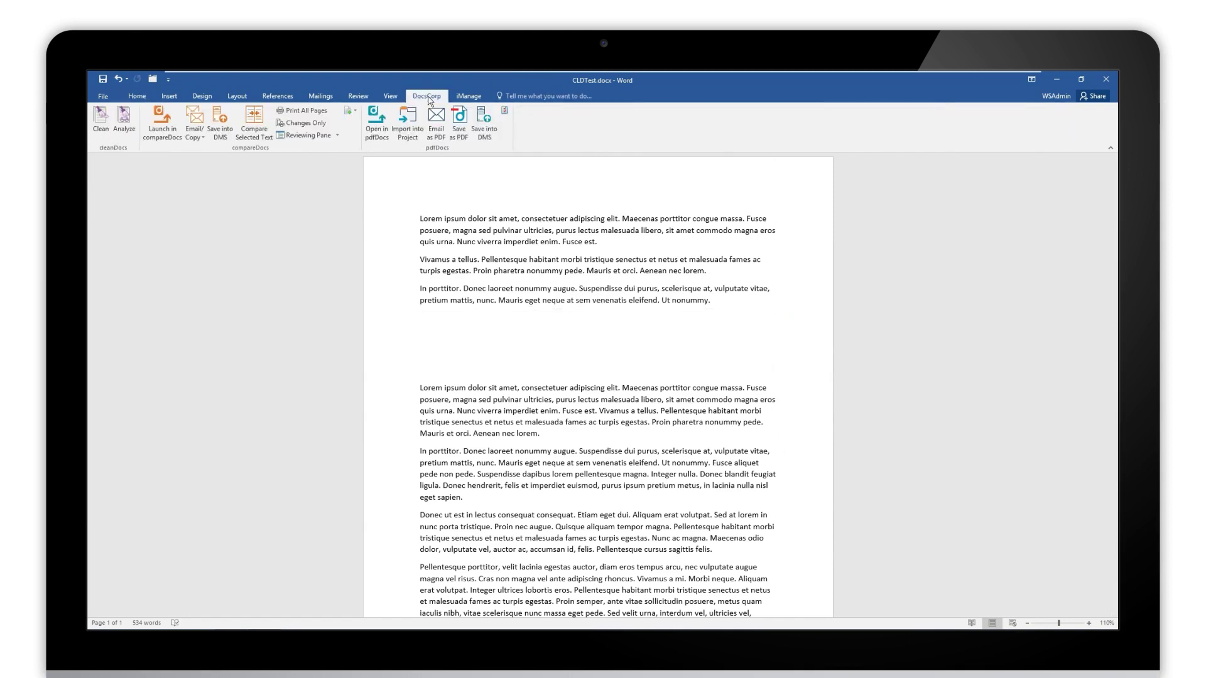
- Convert the updated CLDTest to PDF and select through the blank area to expose hidden text
click(375, 128)
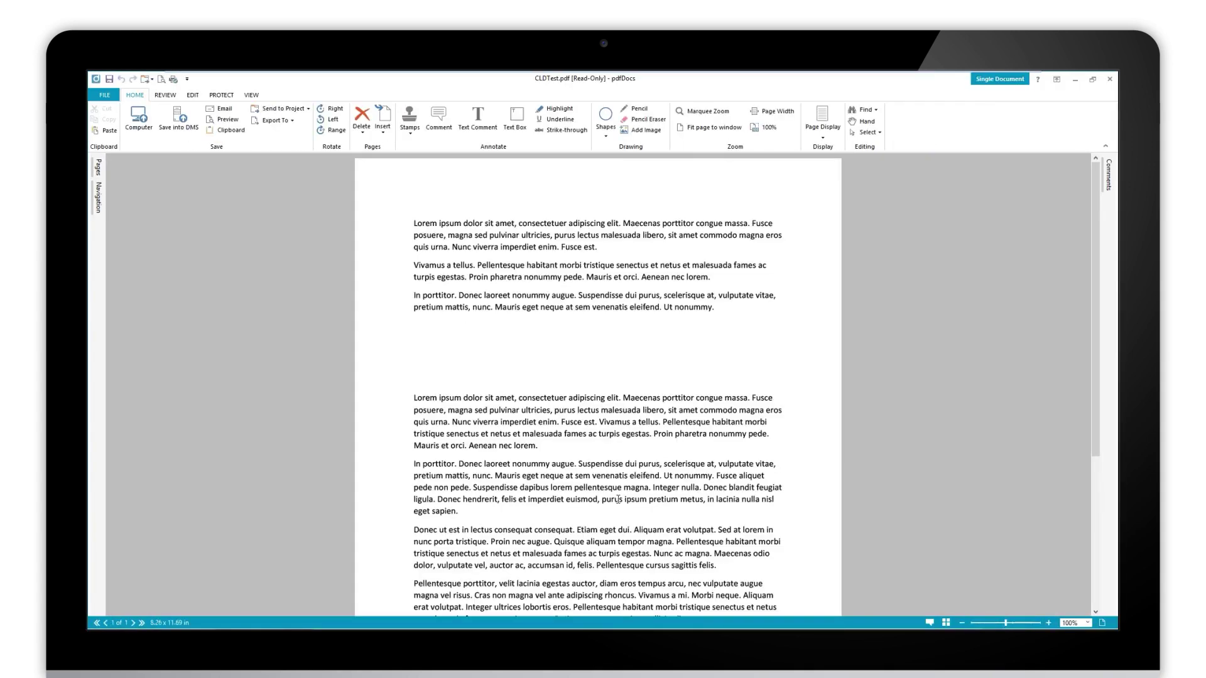
drag(514, 299, 600, 528)
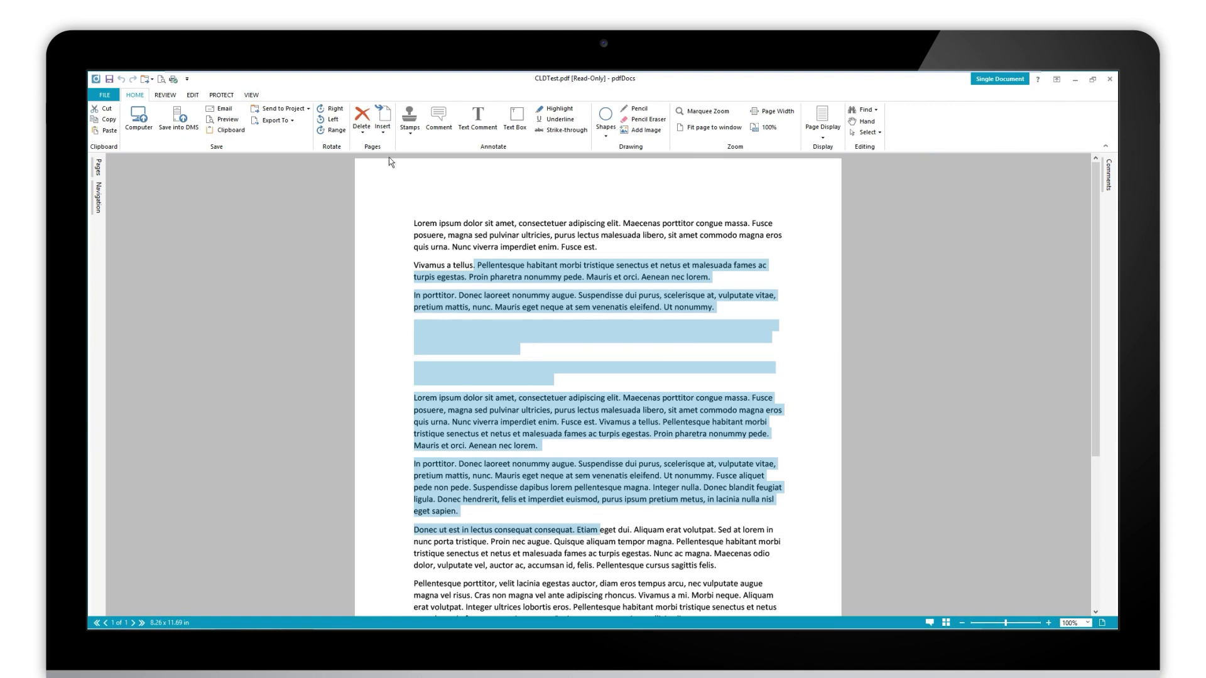
click(224, 109)
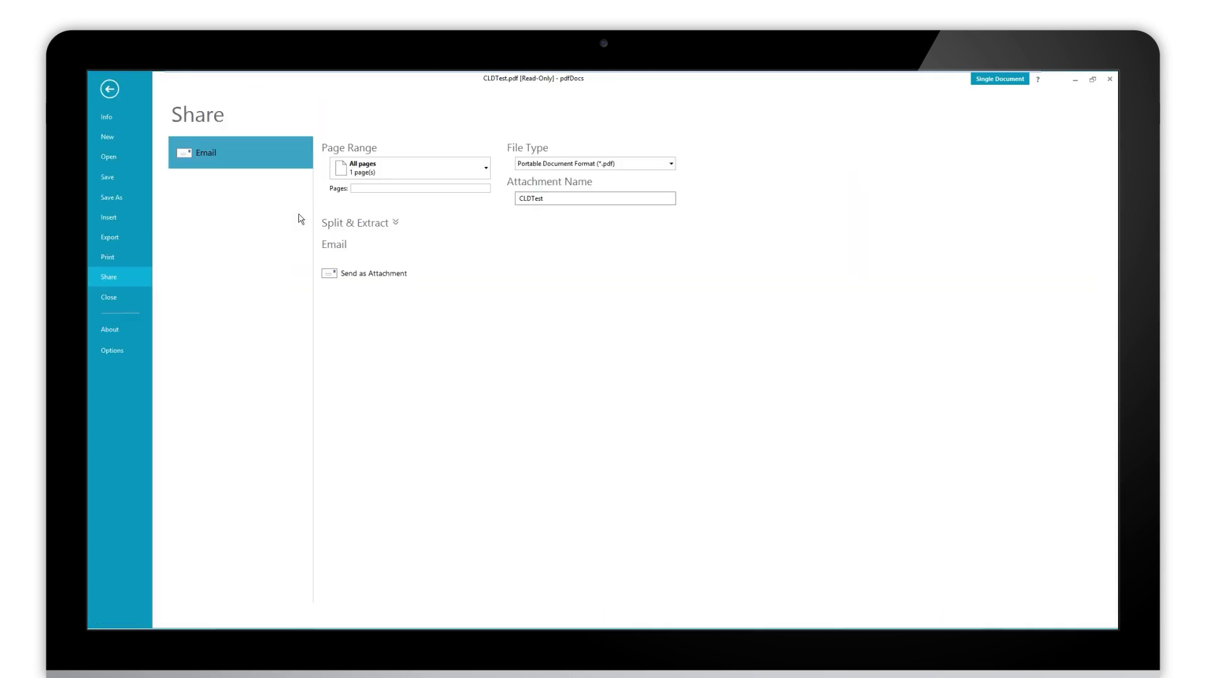
- Attach CLDTest.pdf to a new email, analyse it in cleanDocs and expand its Improper Redaction finding
click(394, 275)
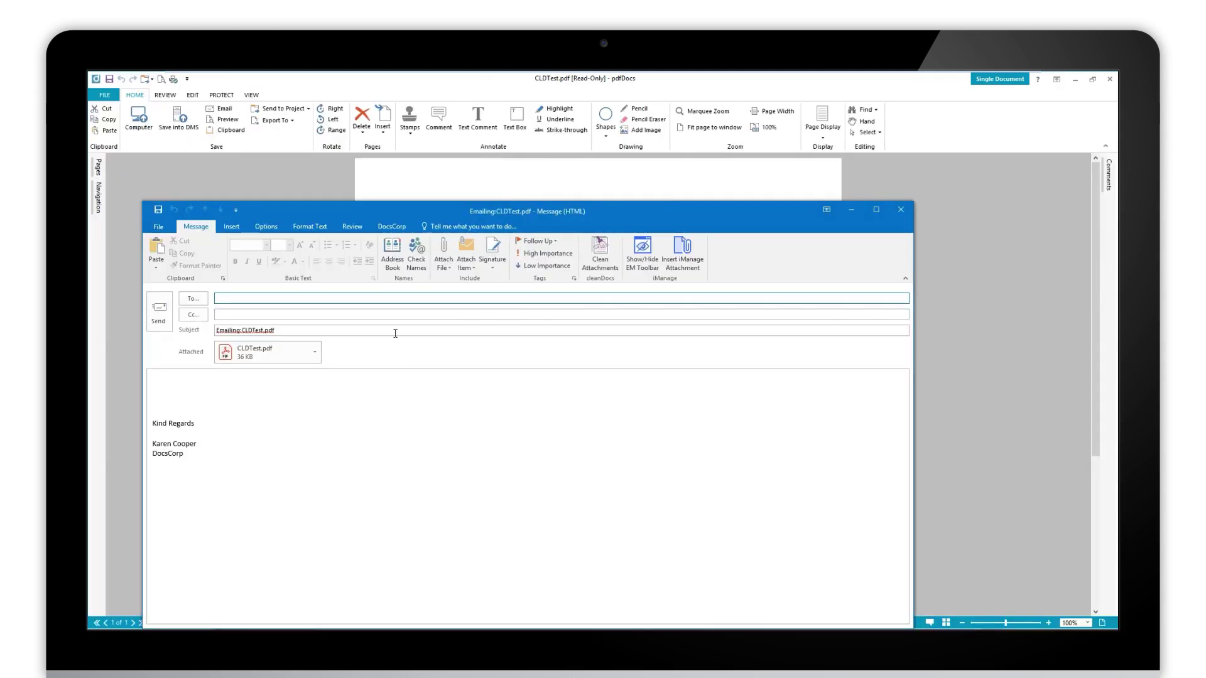
click(600, 255)
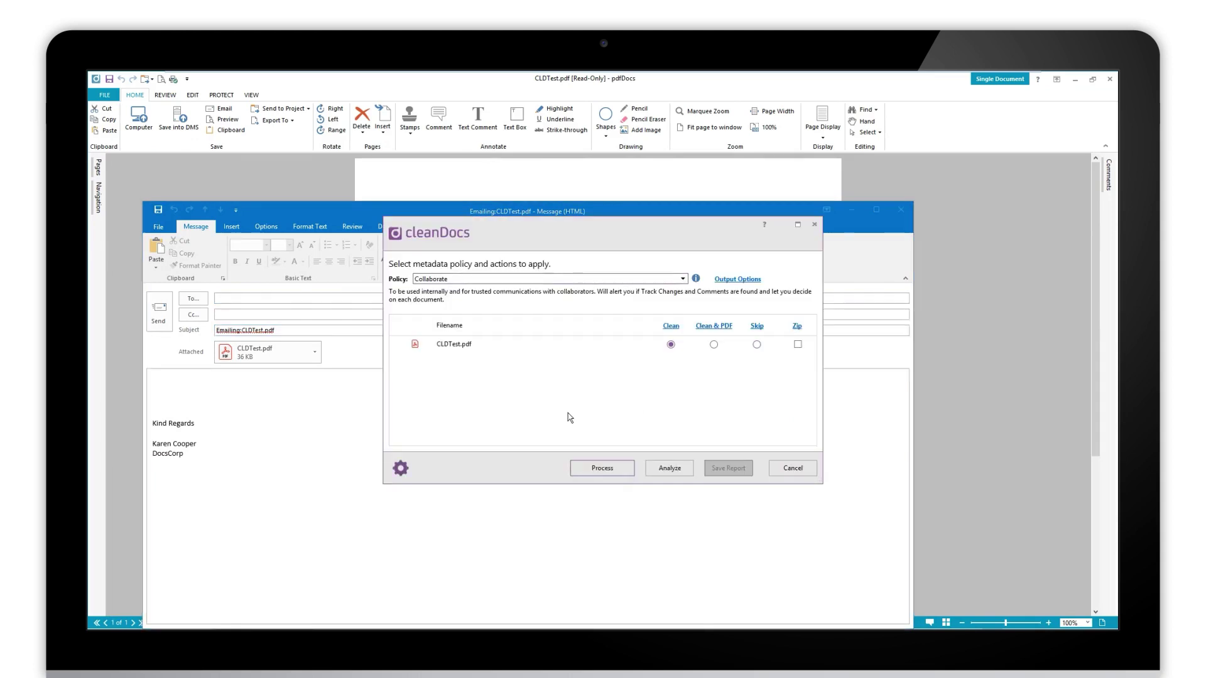
click(670, 467)
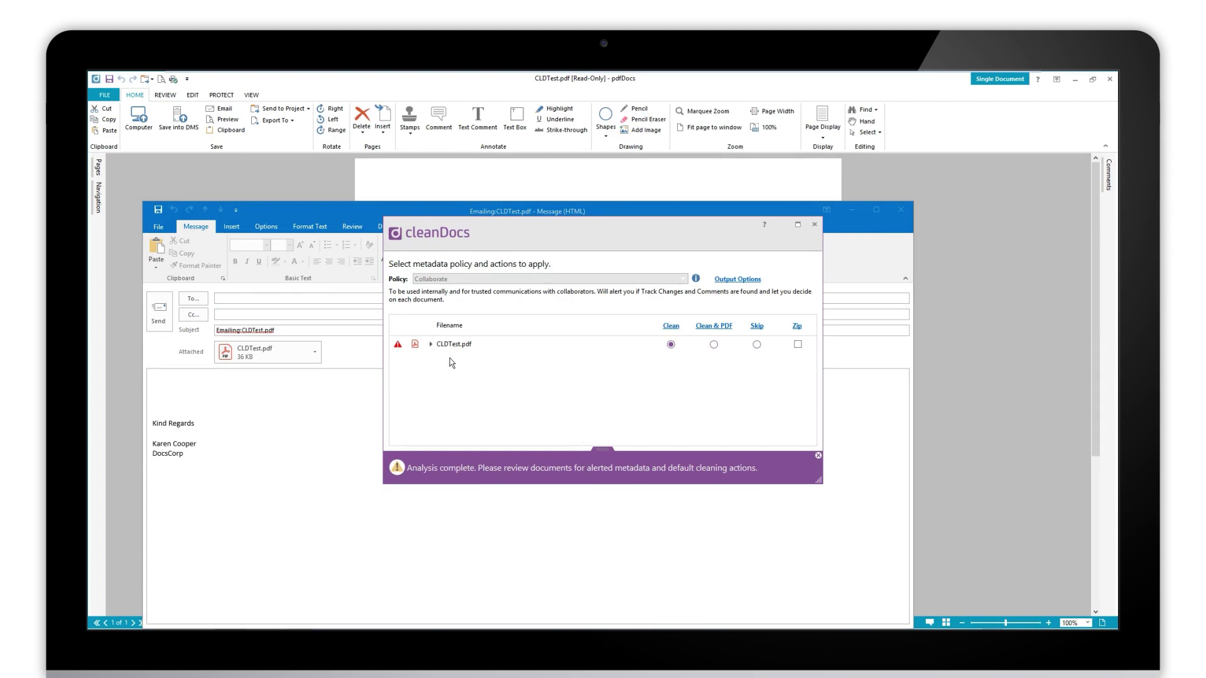
click(431, 344)
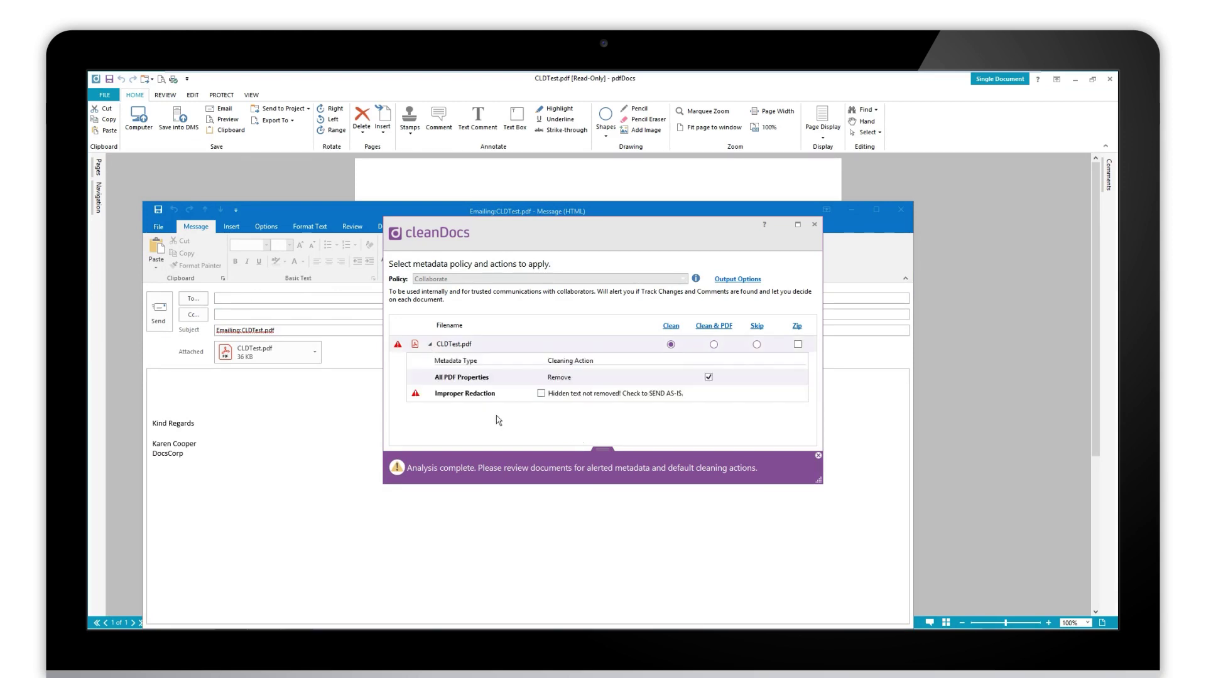